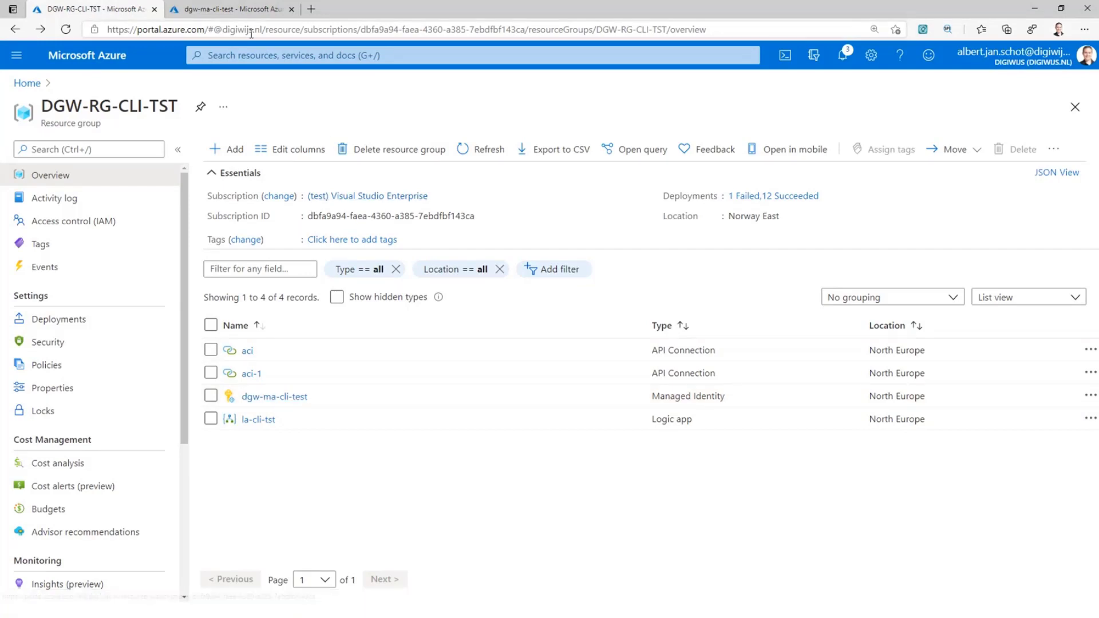
# - Review the admin-consented permissions of the dgw-ma-cli-test enterprise application
pyautogui.click(241, 15)
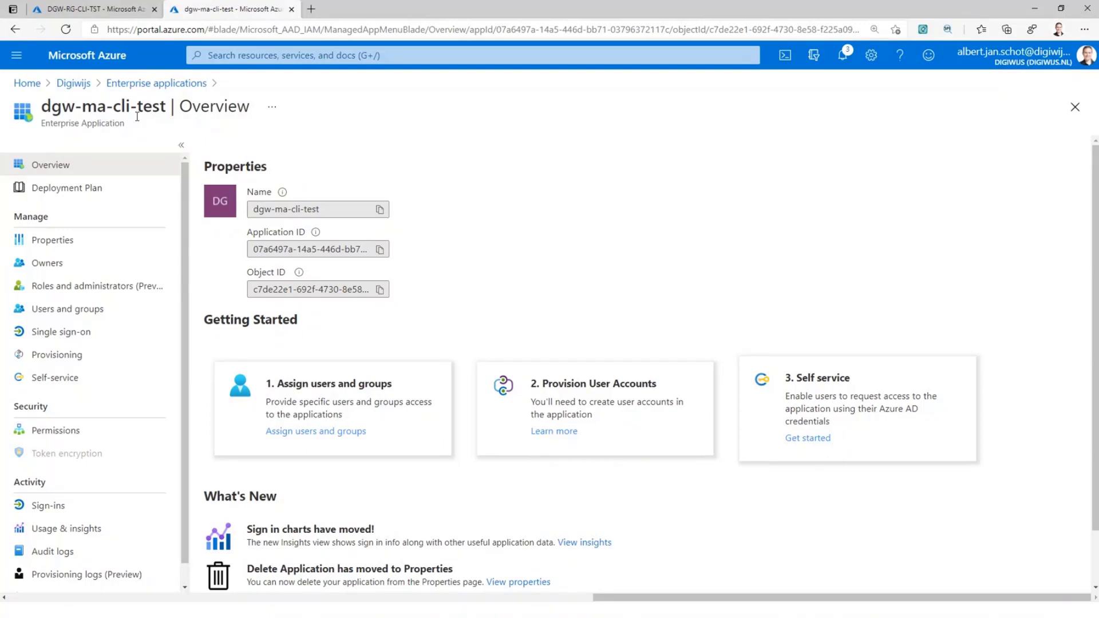
pyautogui.click(144, 431)
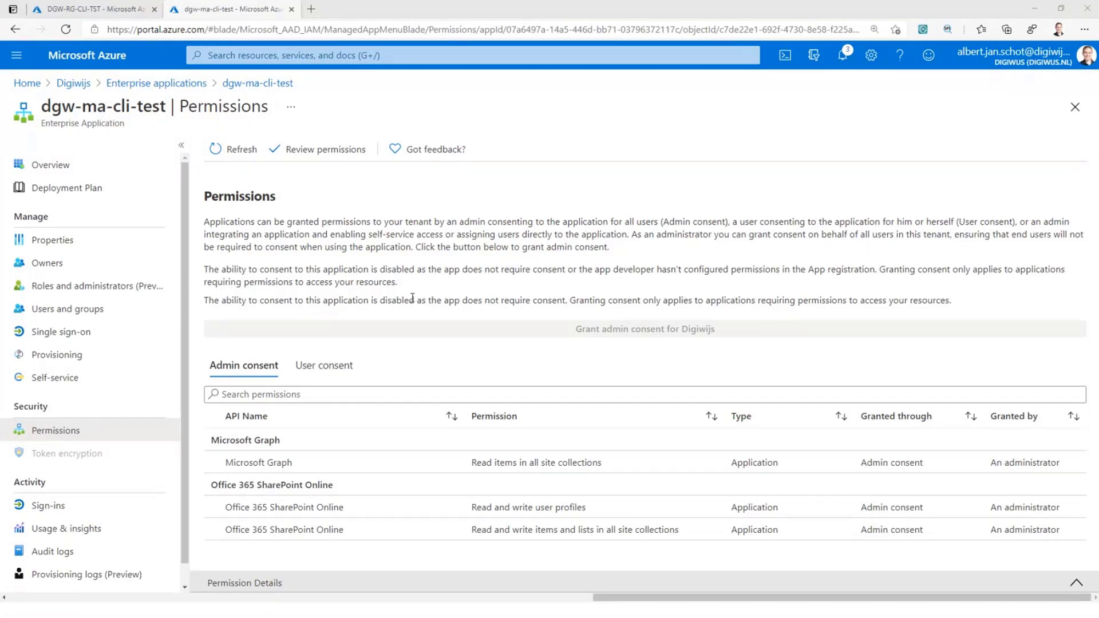
# - Open the la-cli-tst logic app from the DGW-RG-CLI-TST resource group for editing in the designer
pyautogui.click(88, 10)
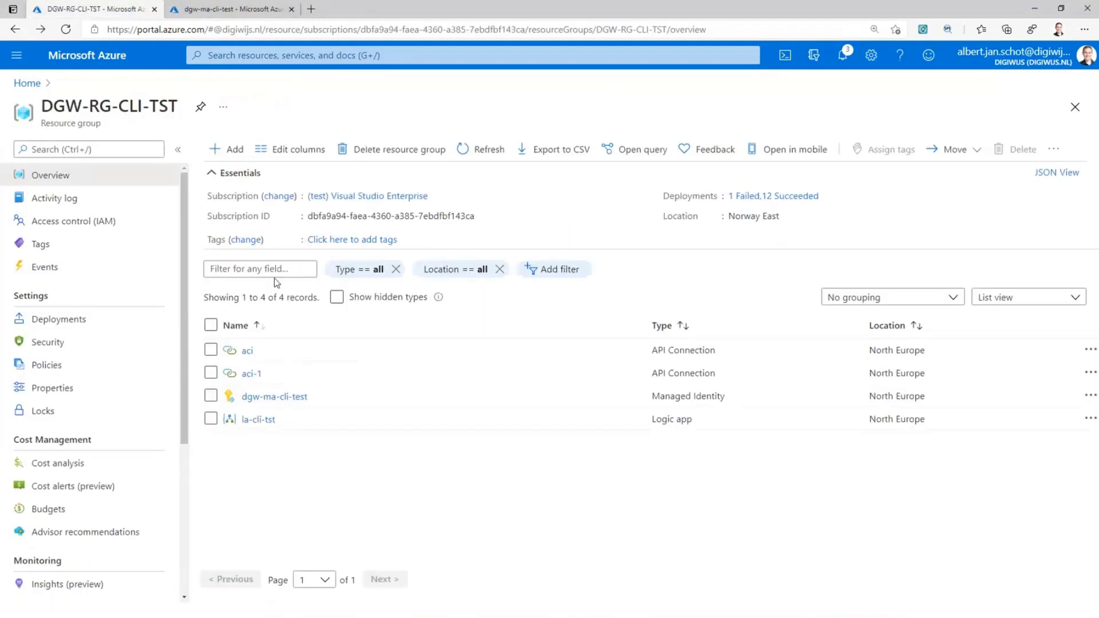
pyautogui.click(261, 421)
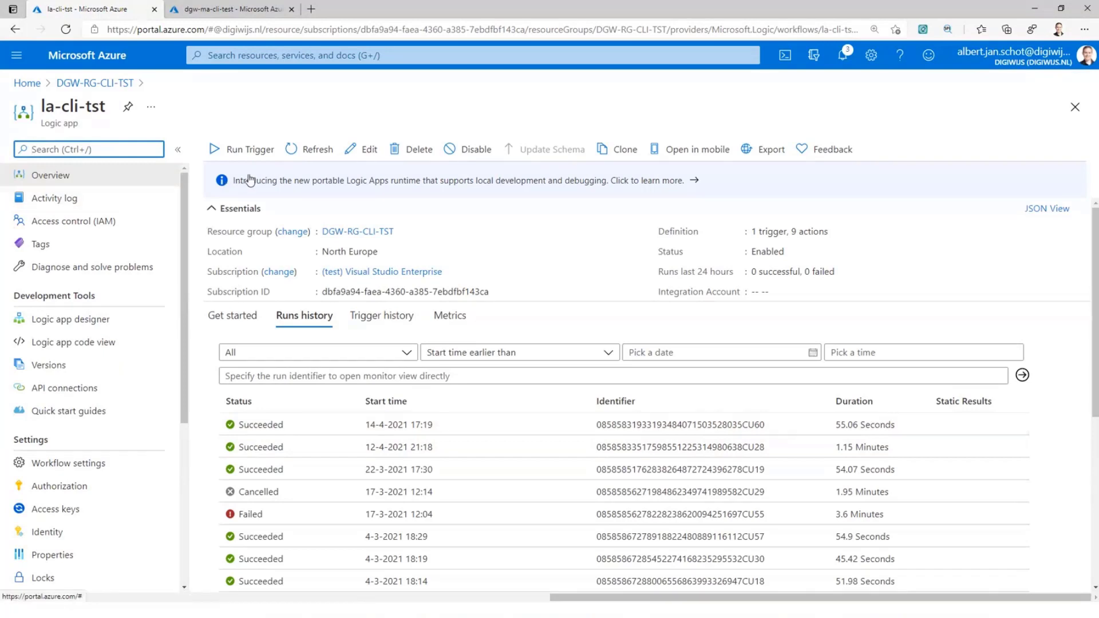
pyautogui.click(365, 149)
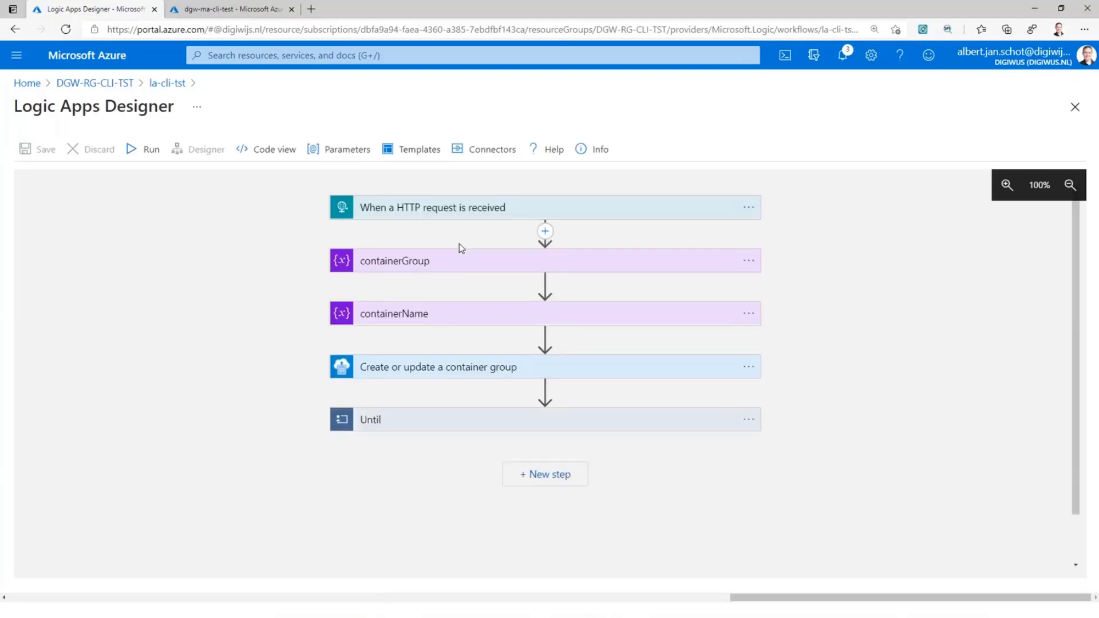
# - Inspect the settings of the HTTP request trigger and the containerGroup variable, collapsing each one after viewing
pyautogui.click(449, 207)
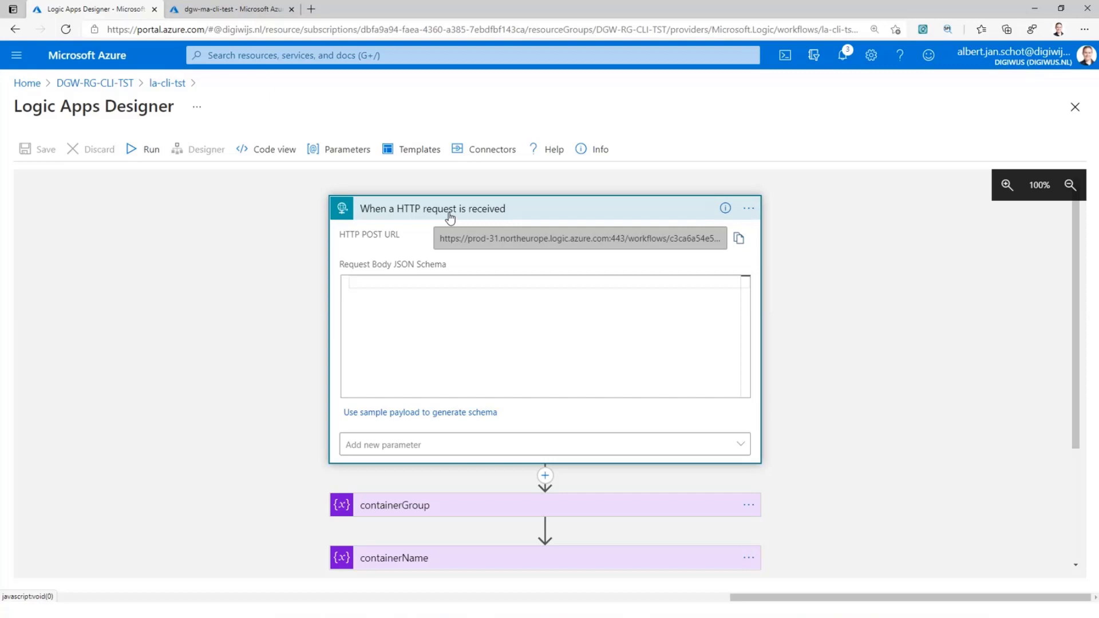
pyautogui.click(449, 213)
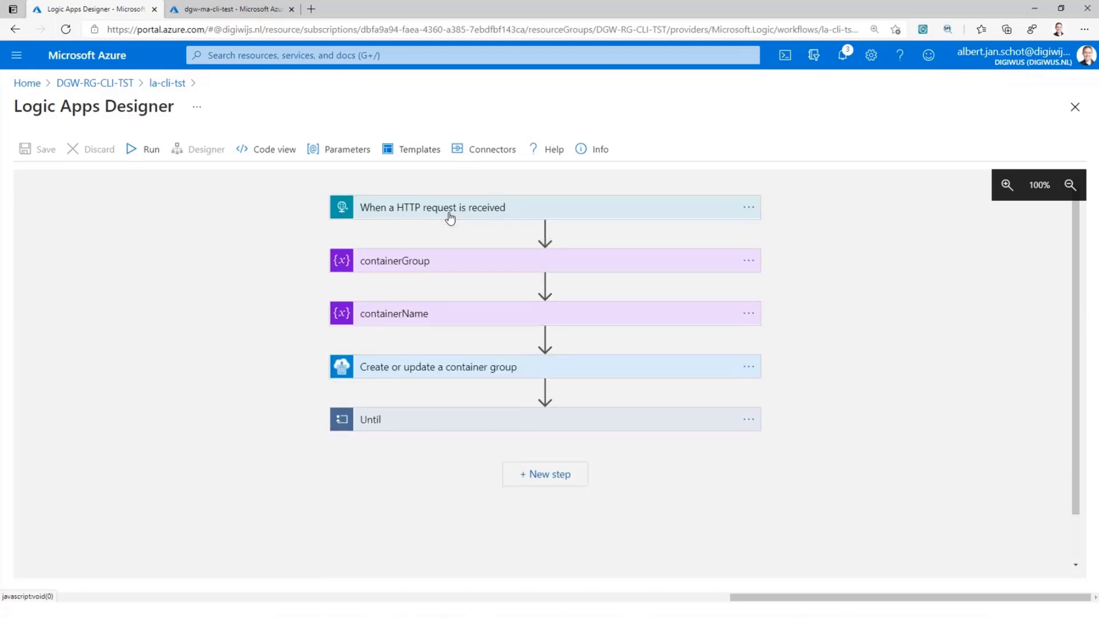
pyautogui.click(447, 263)
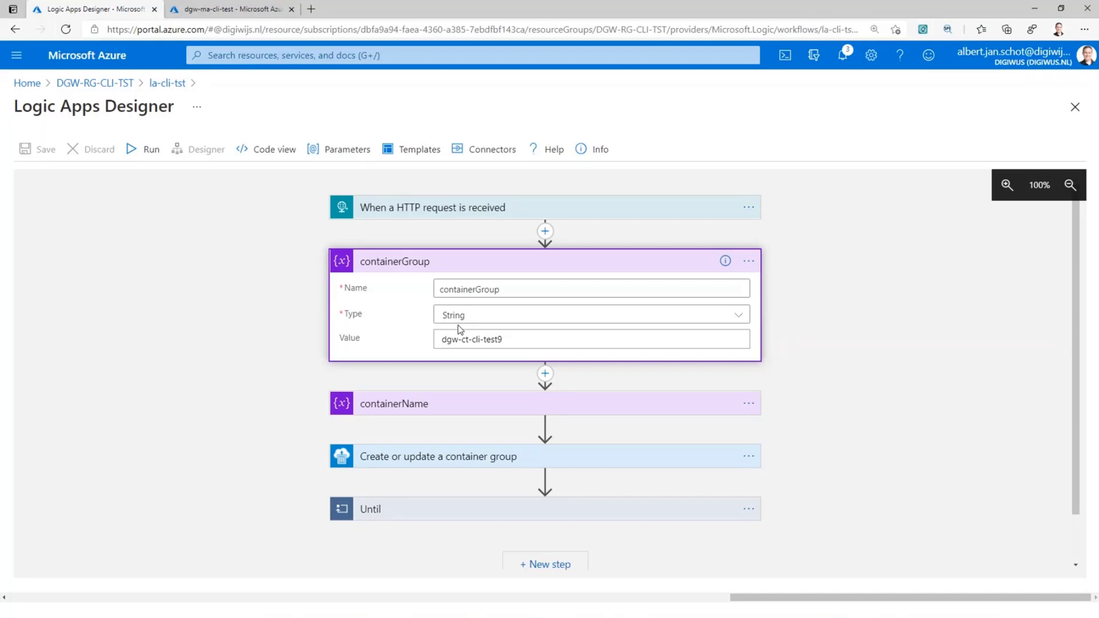
pyautogui.click(473, 270)
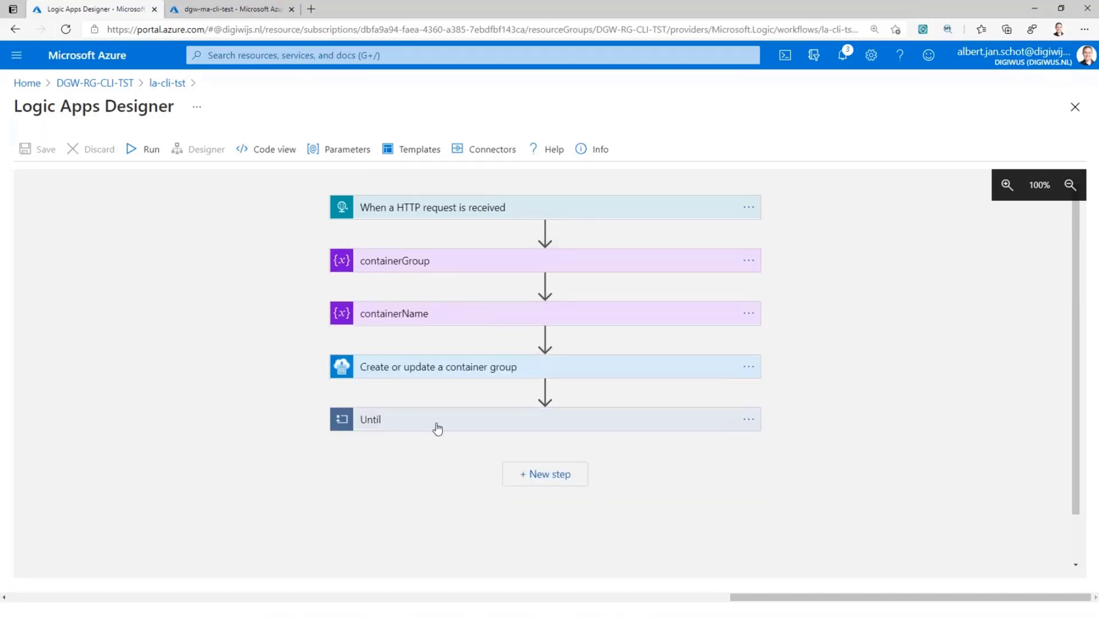
# - Expand the "Create or update a container group" action and review its subscription, resource group, container group name and location
pyautogui.click(437, 375)
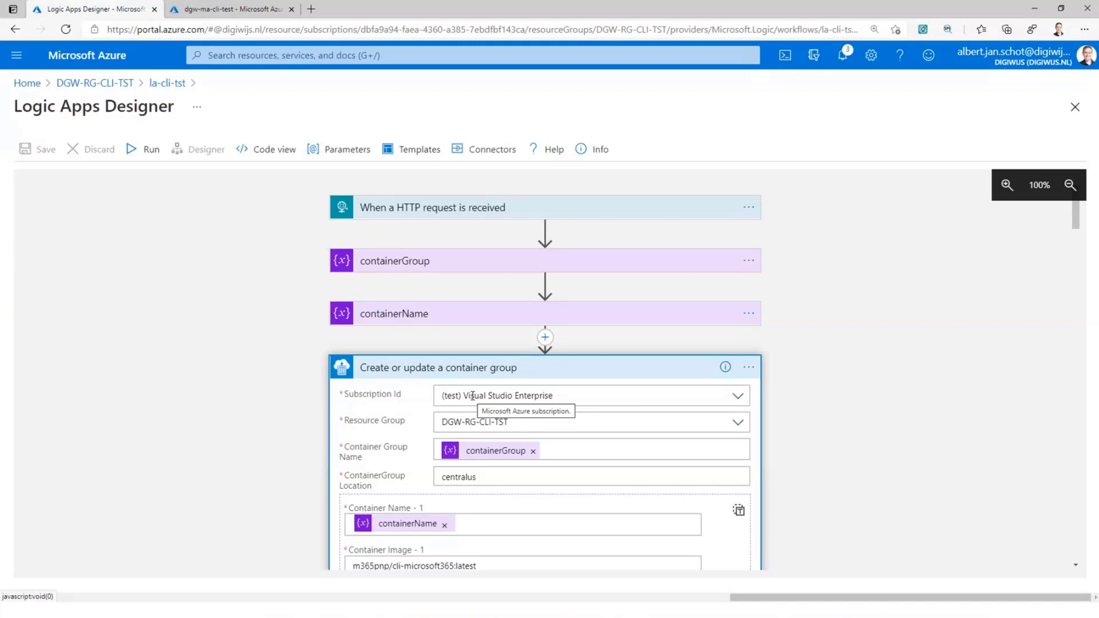
pyautogui.scroll(-1, 506, 401)
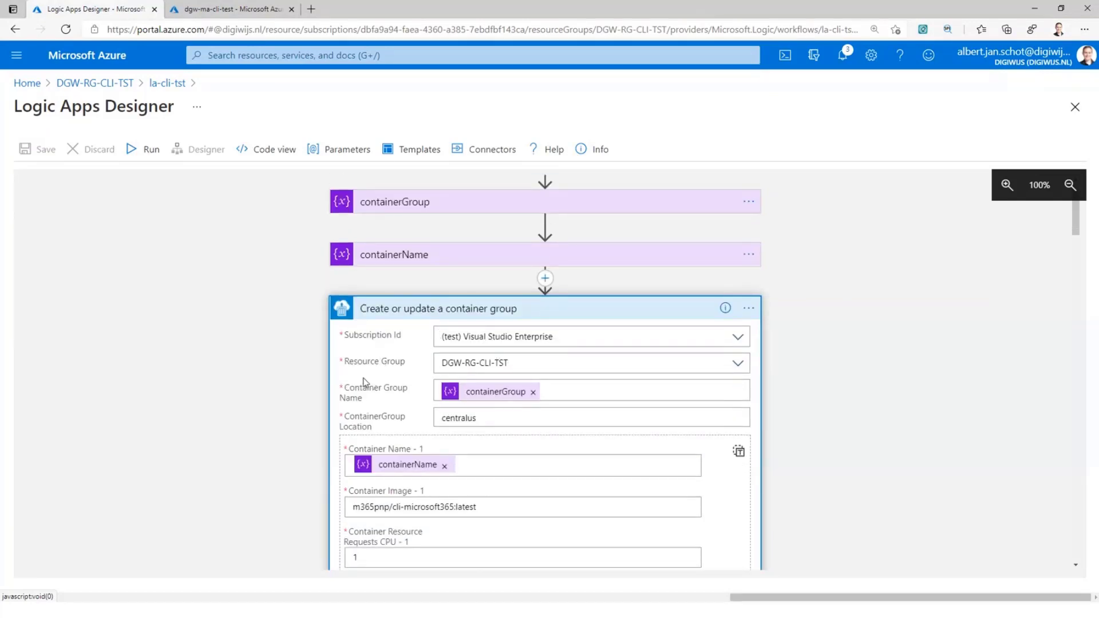
pyautogui.scroll(-1, 417, 375)
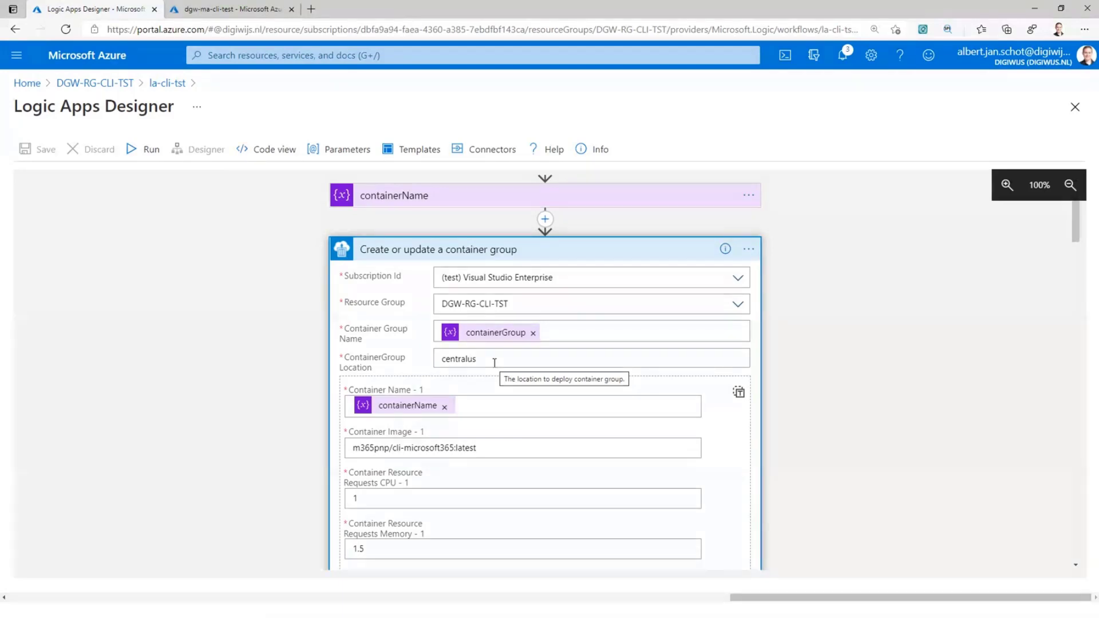
pyautogui.scroll(-2, 495, 361)
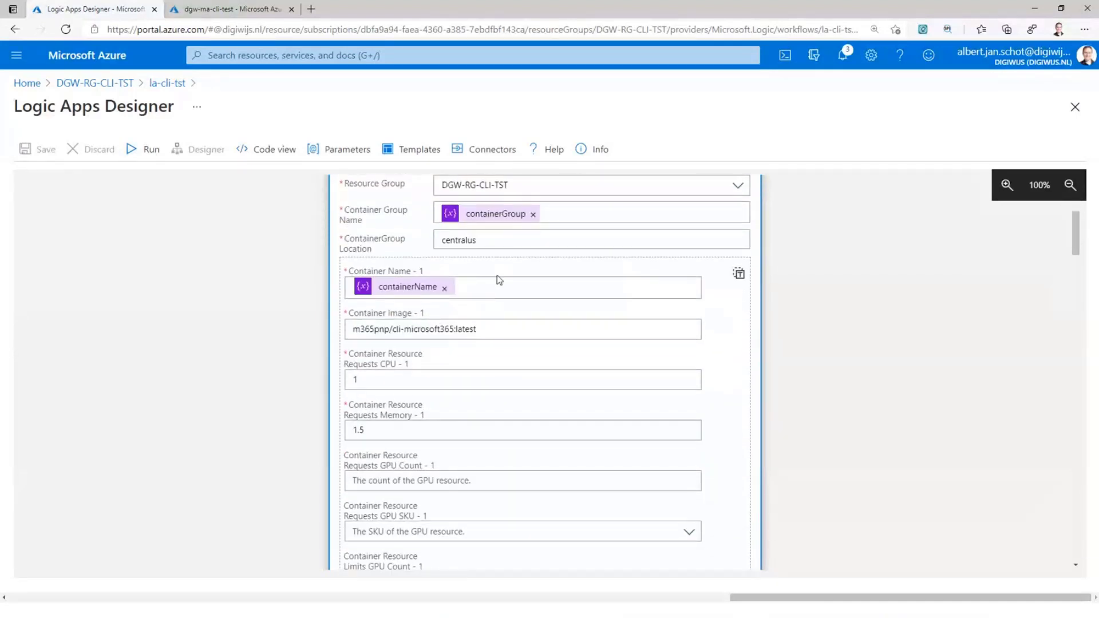
pyautogui.scroll(1, 504, 261)
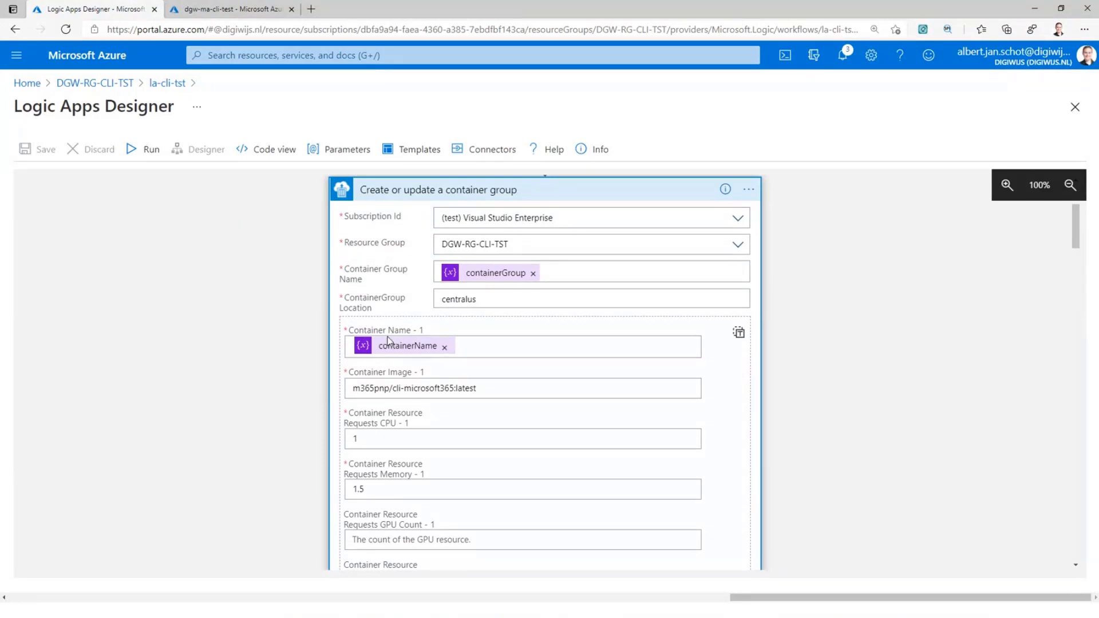
pyautogui.scroll(-1, 403, 392)
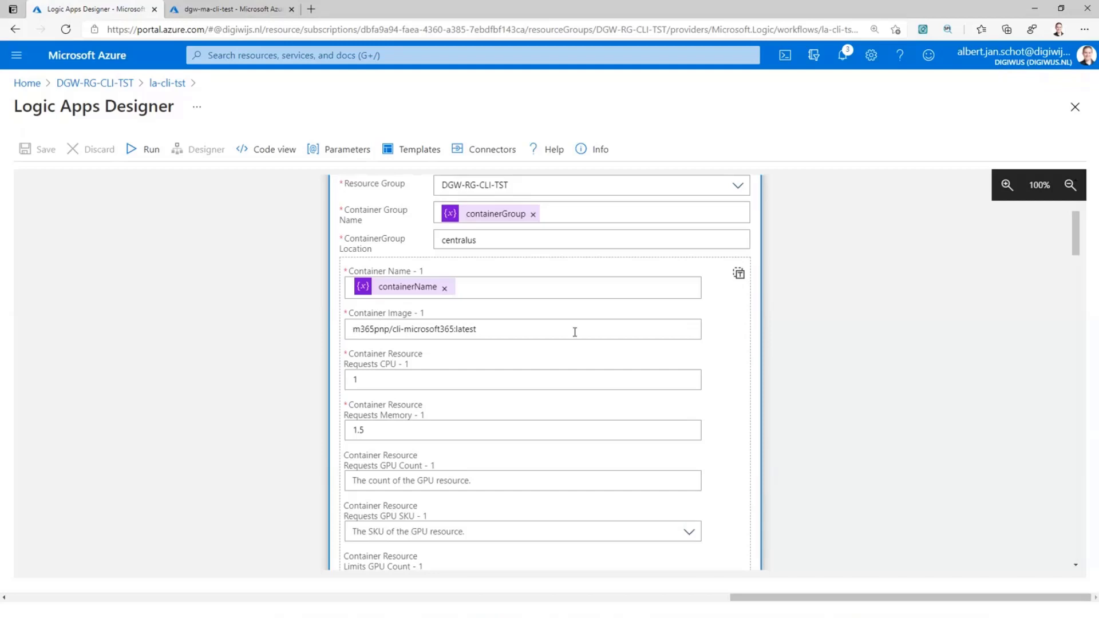
# - Examine the parts of the container image name and the CPU request in the container group action
pyautogui.moveTo(355, 333); pyautogui.dragTo(338, 339)
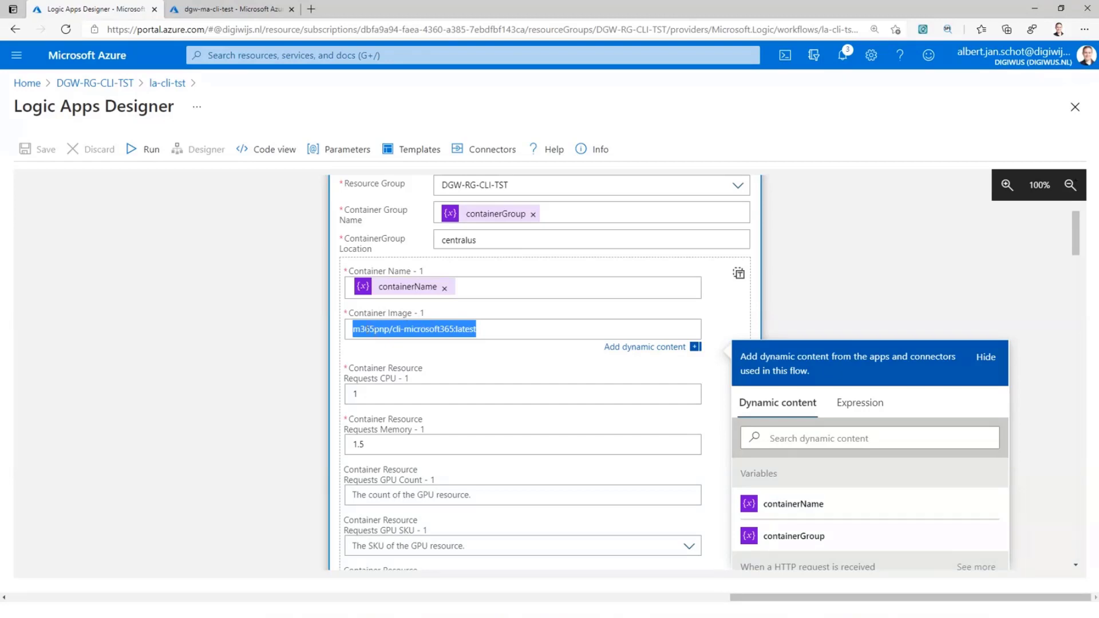
pyautogui.doubleClick(369, 329)
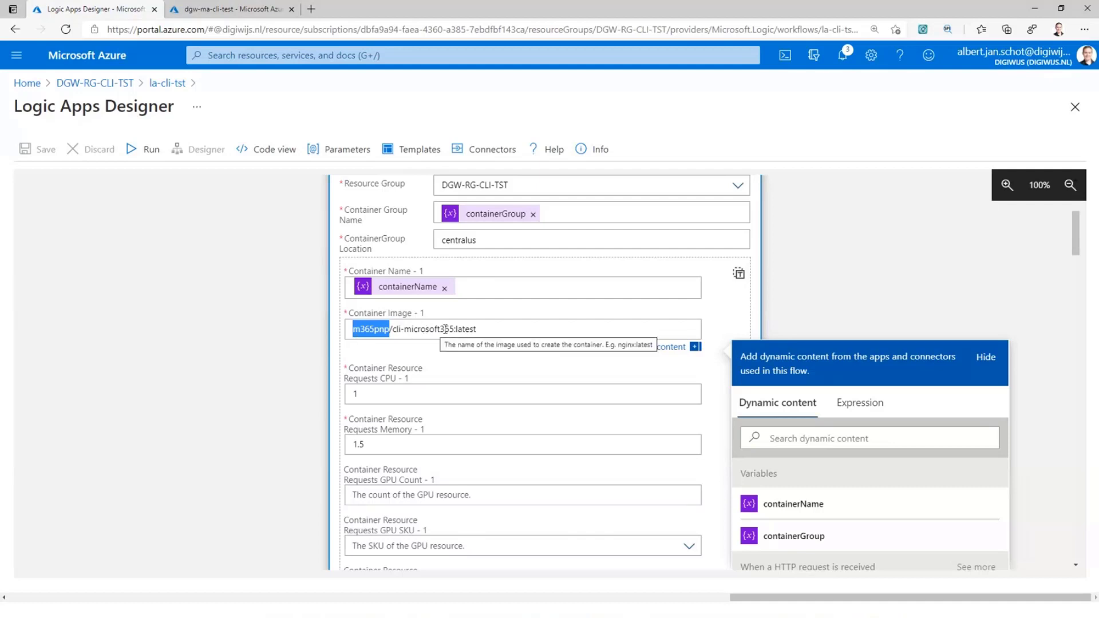
pyautogui.moveTo(453, 329); pyautogui.dragTo(486, 327)
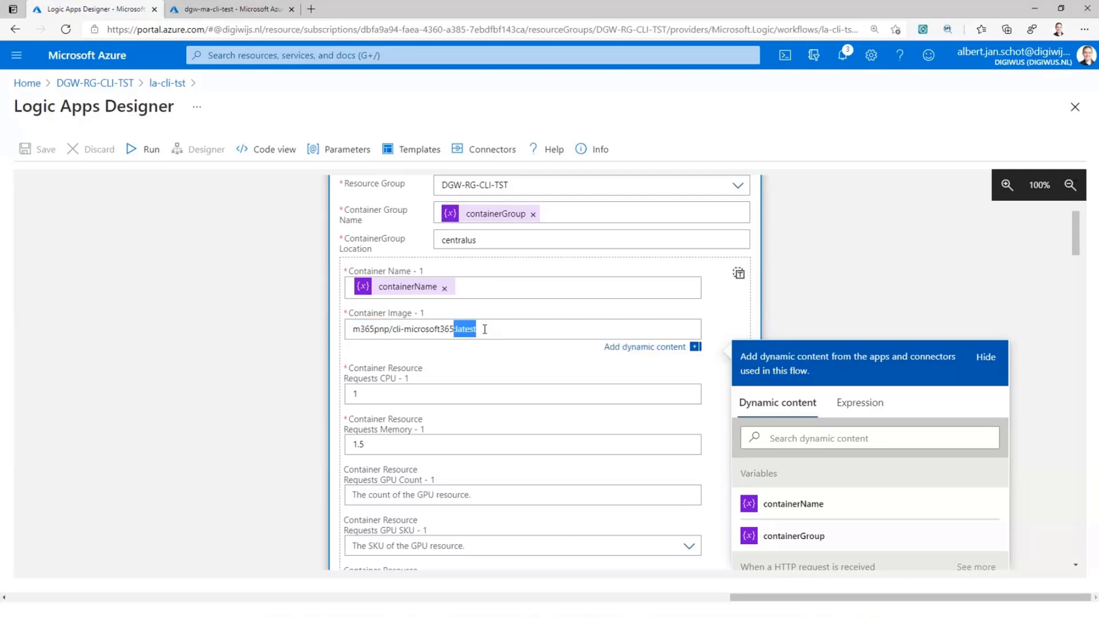
pyautogui.click(486, 328)
pyautogui.click(457, 393)
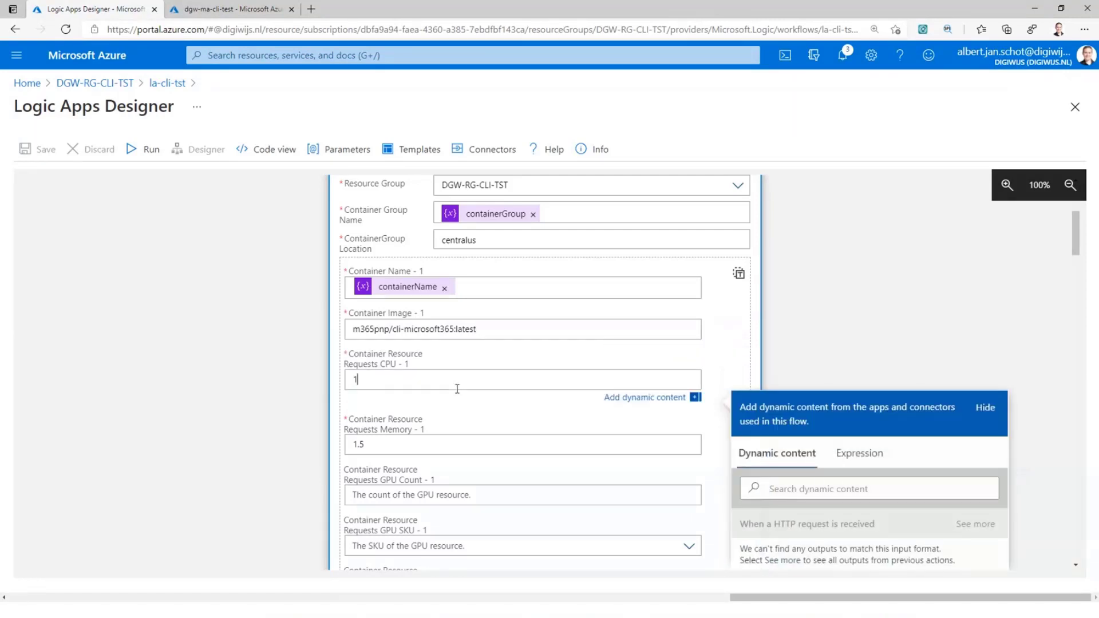
# - Review the container's resource limits and both container command segments, including the script path
pyautogui.scroll(-1, 458, 387)
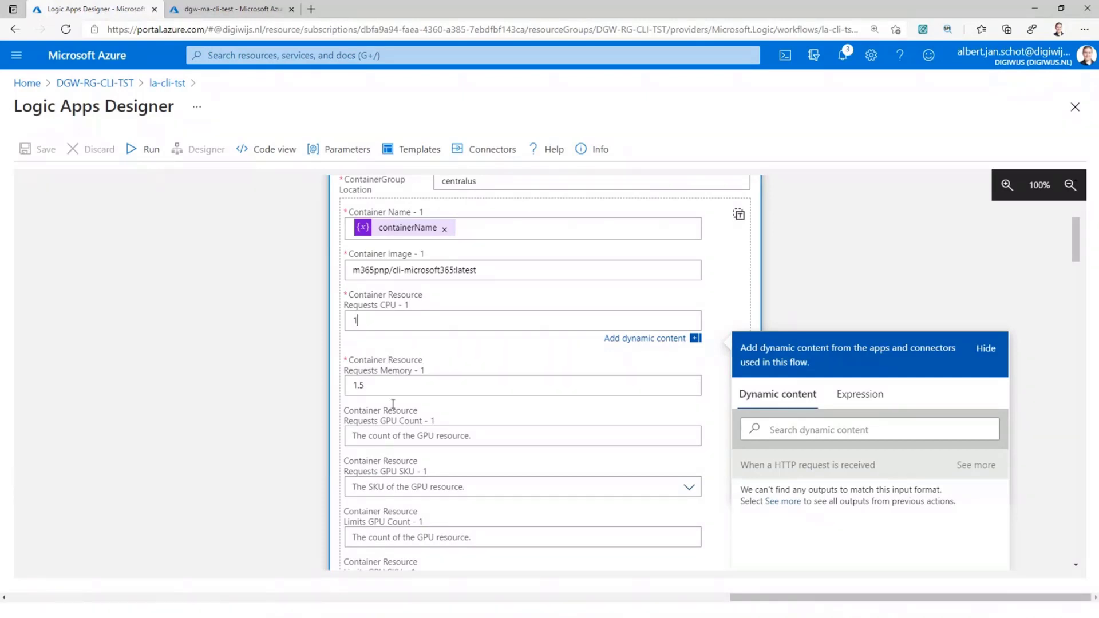
pyautogui.scroll(-3, 442, 370)
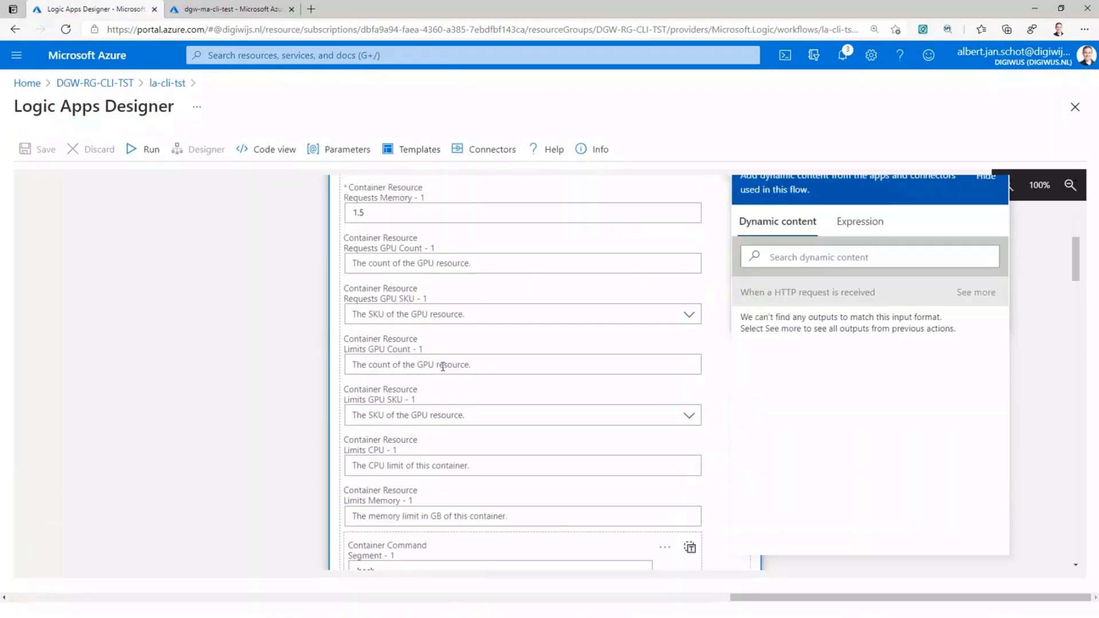
pyautogui.scroll(-1, 446, 337)
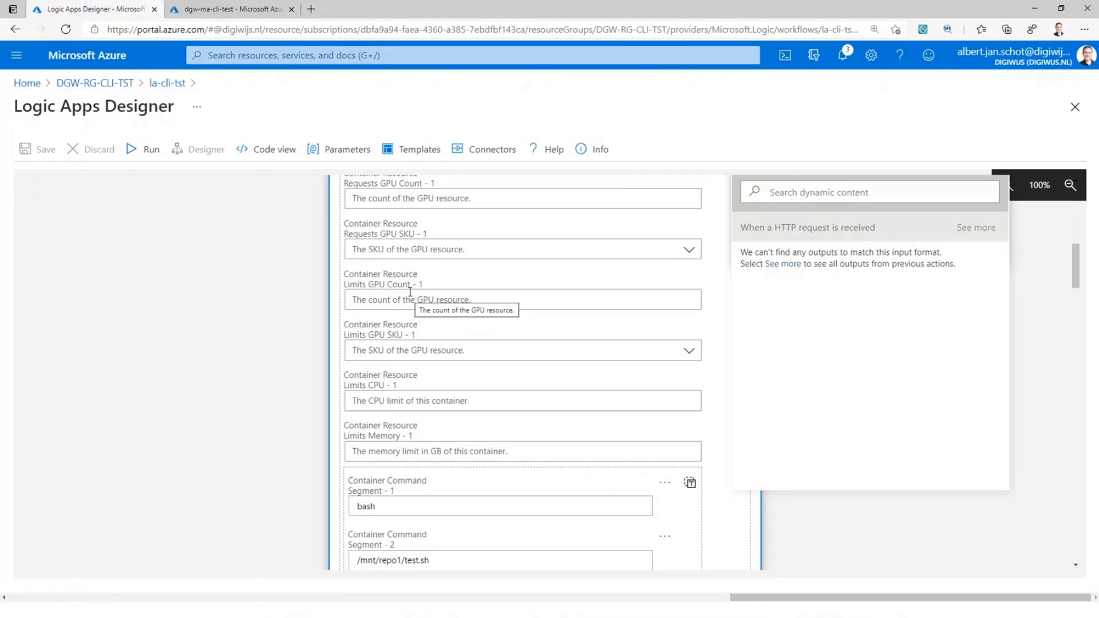
pyautogui.scroll(-2, 410, 291)
pyautogui.scroll(-1, 418, 284)
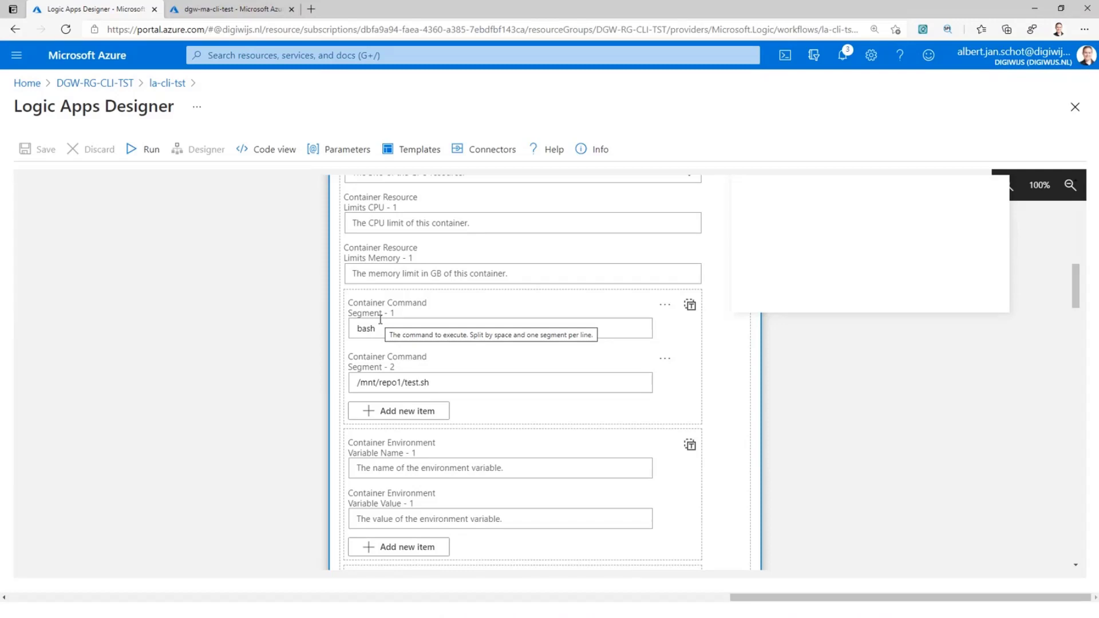
pyautogui.click(438, 388)
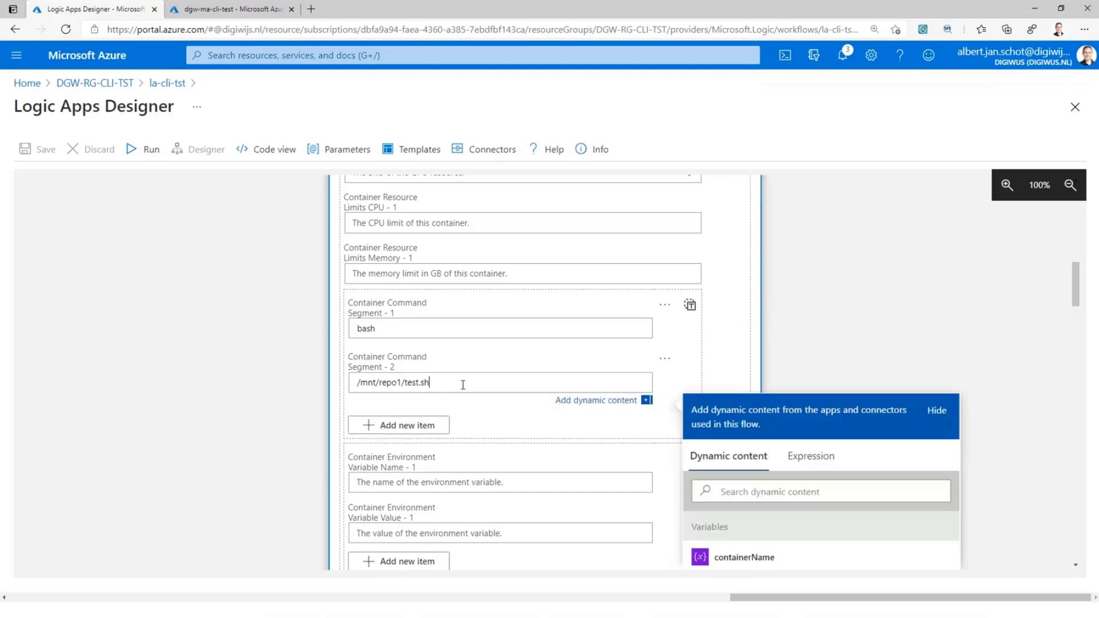
pyautogui.moveTo(461, 383); pyautogui.dragTo(336, 387)
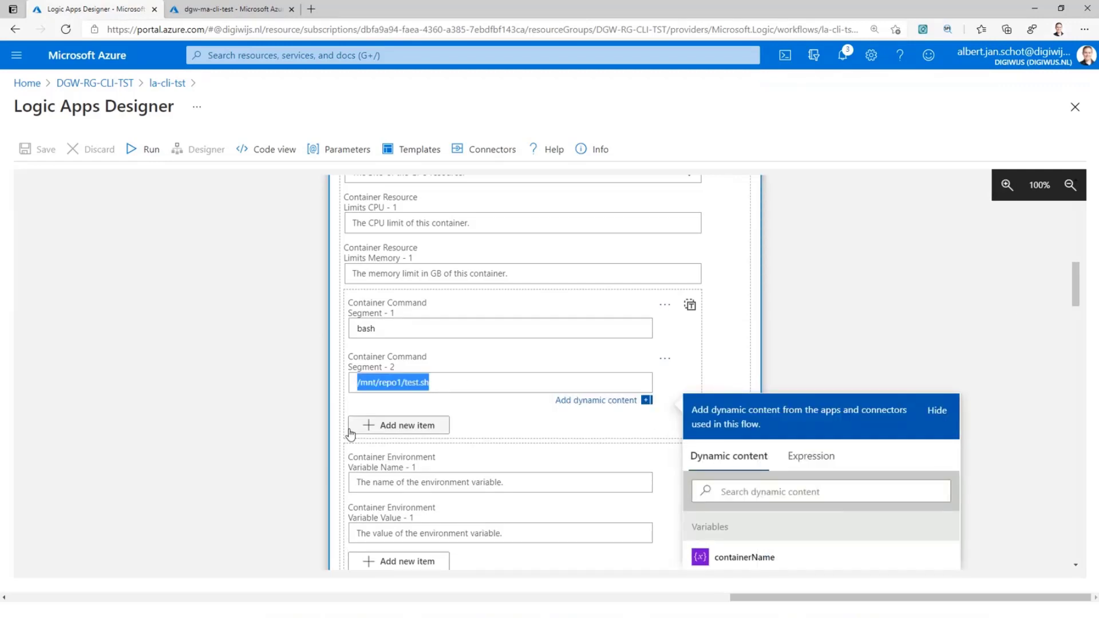
pyautogui.click(399, 327)
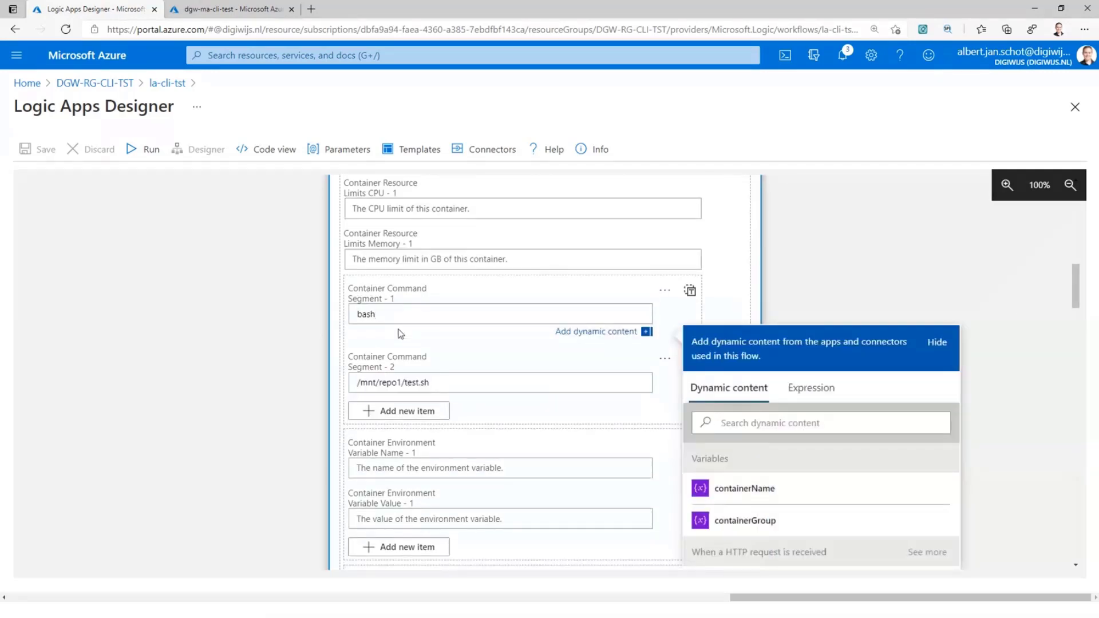
pyautogui.tripleClick(441, 382)
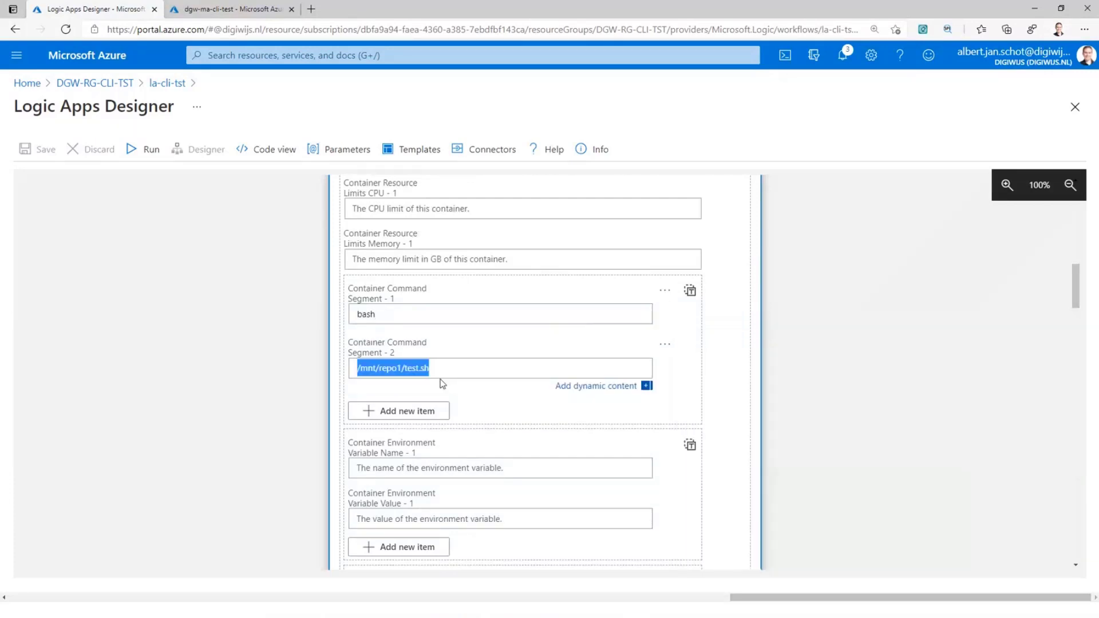
# - Review the container's volume mount path and name, the container group OS type, and the Git repository volume settings
pyautogui.scroll(-3, 430, 424)
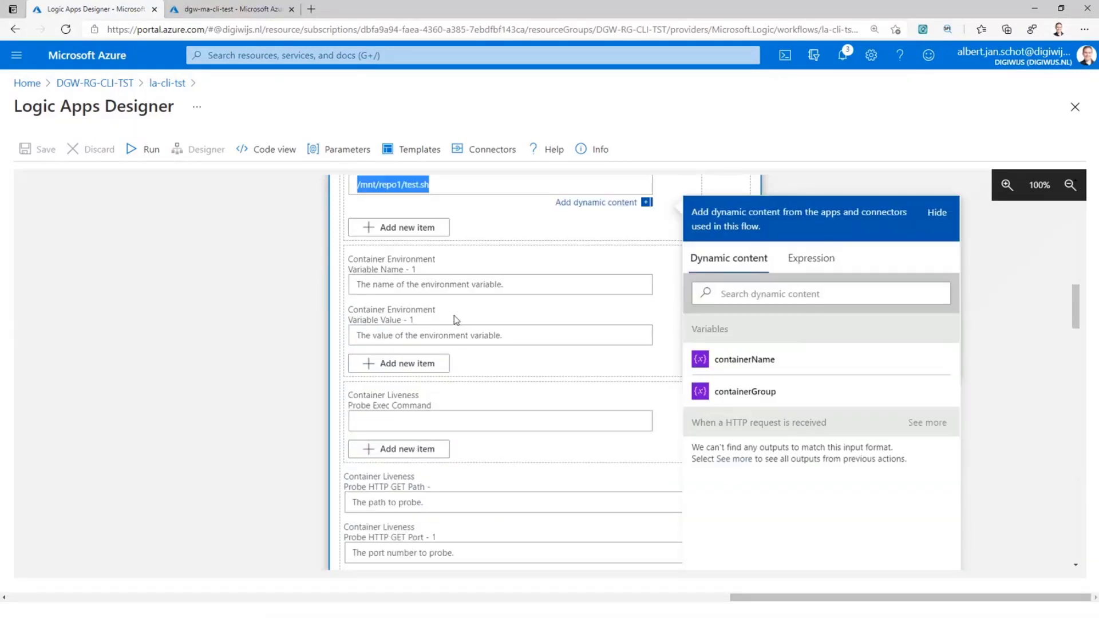
pyautogui.scroll(-6, 455, 315)
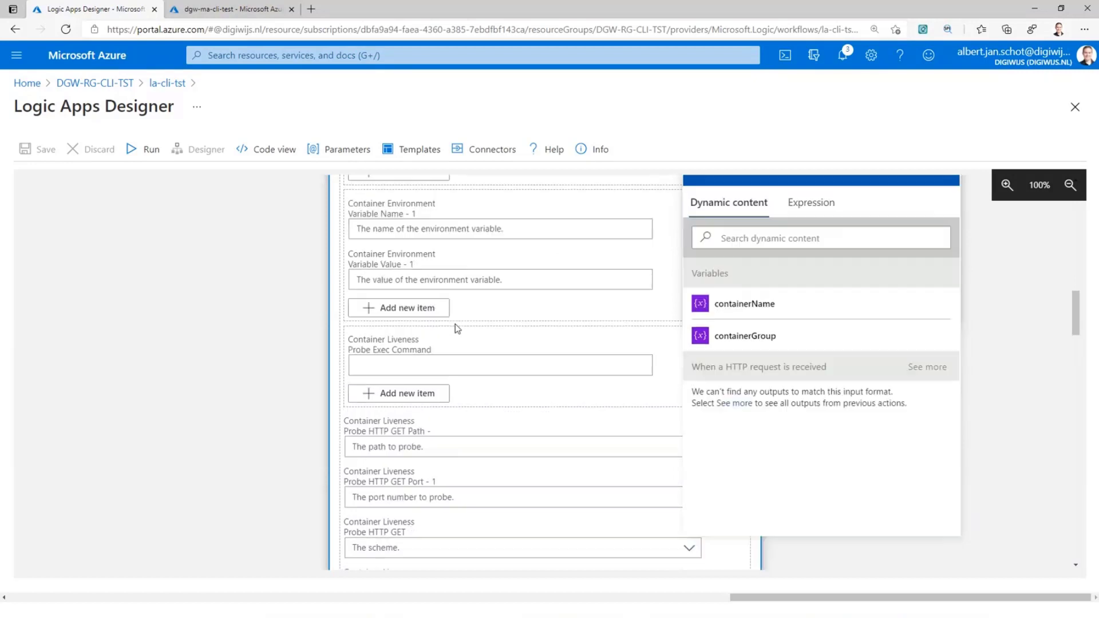
pyautogui.scroll(-8, 458, 367)
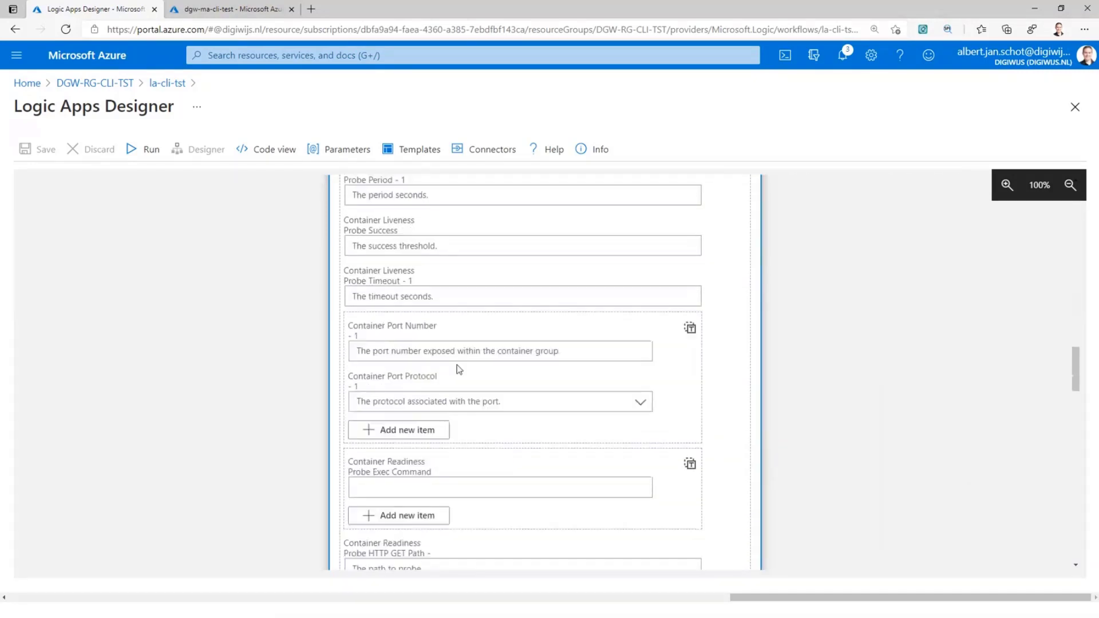
pyautogui.scroll(-3, 459, 368)
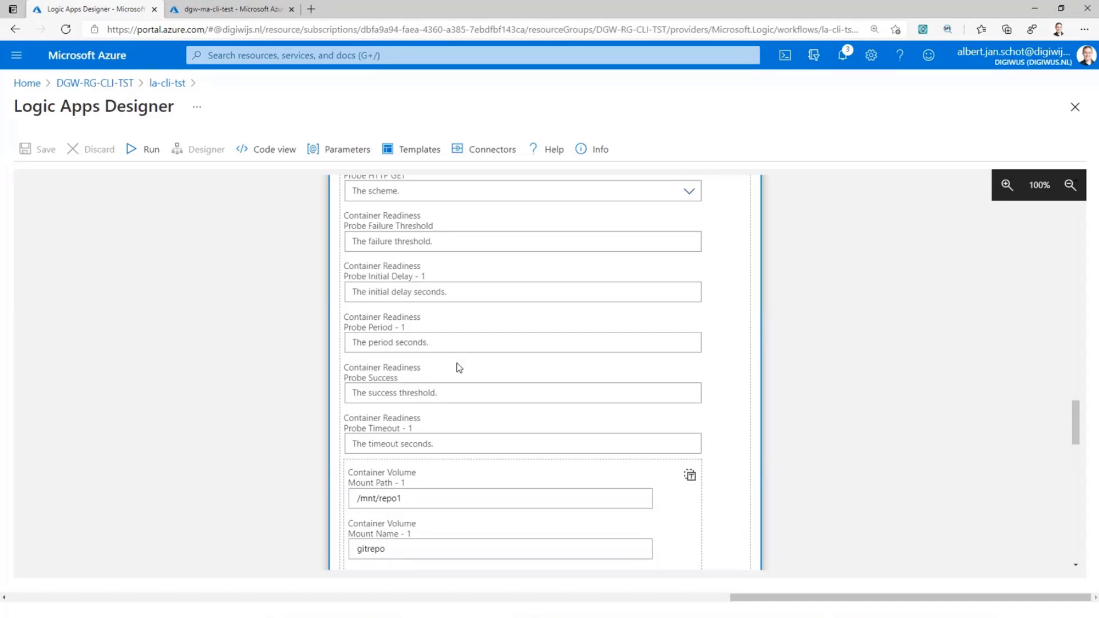
pyautogui.scroll(-1, 458, 372)
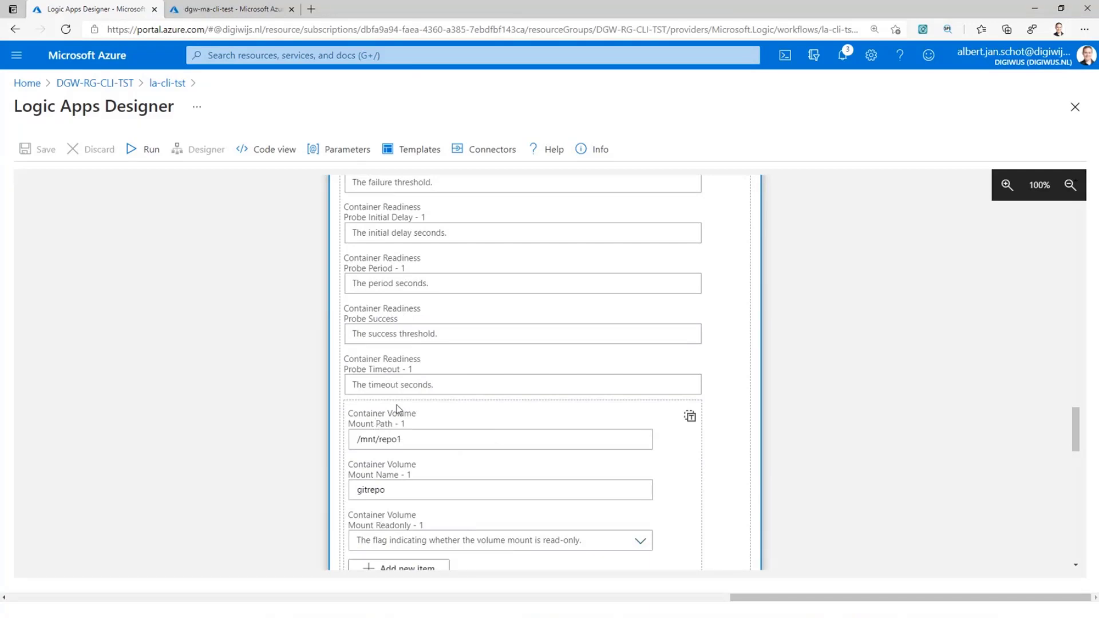
pyautogui.scroll(-1, 387, 433)
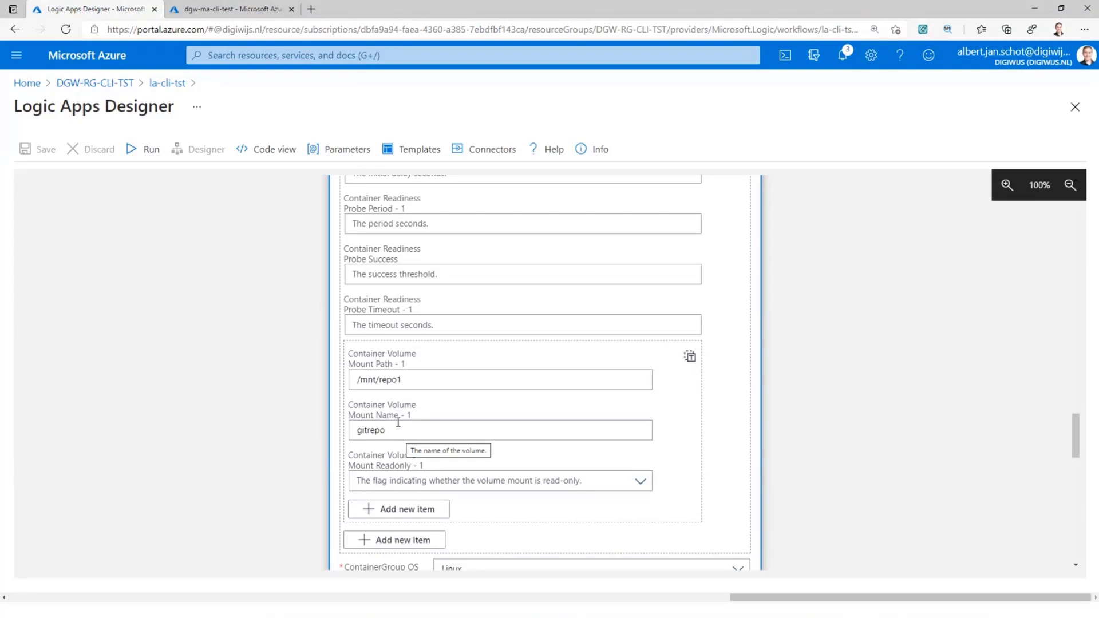
pyautogui.scroll(-5, 400, 417)
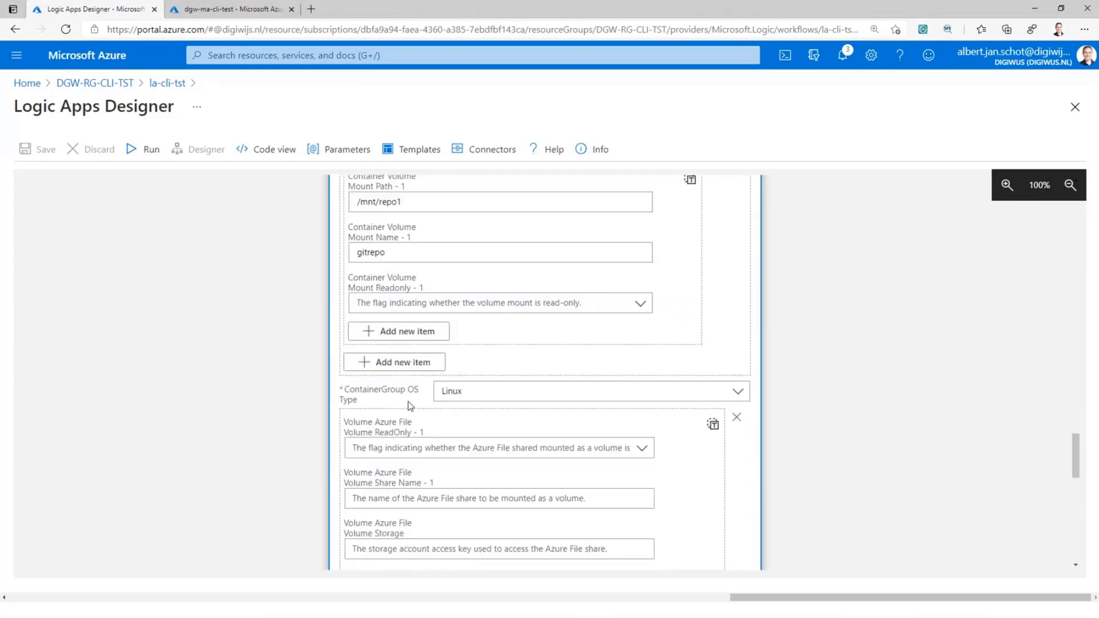
pyautogui.scroll(-3, 413, 411)
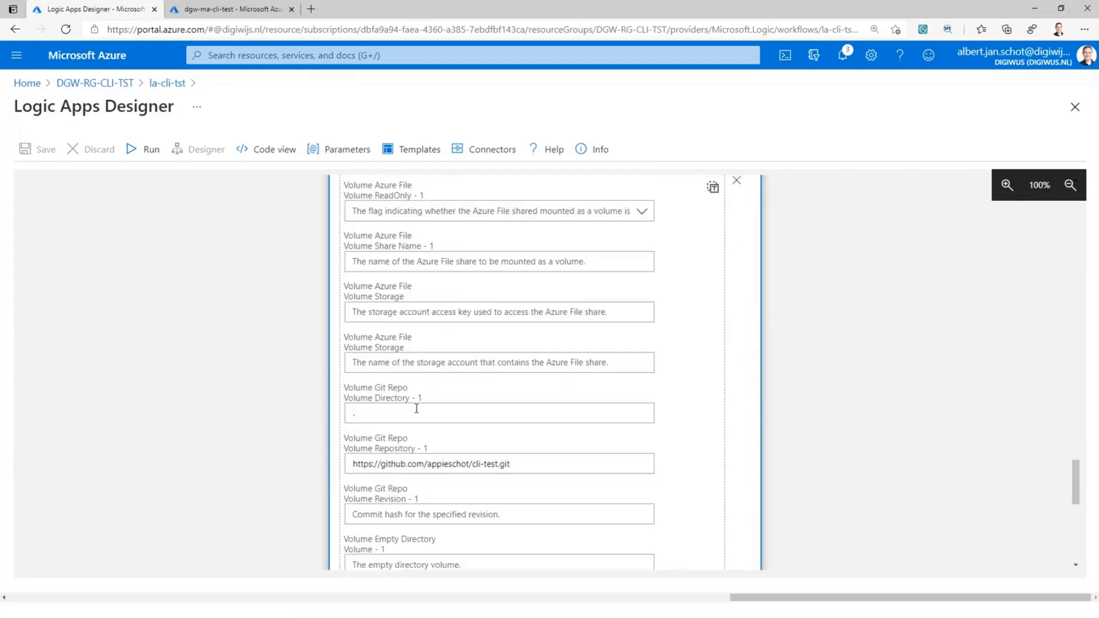
# - Compare the Git repository URL and volume name with the container's volume mount name and mount path
pyautogui.scroll(-1, 416, 408)
pyautogui.click(495, 404)
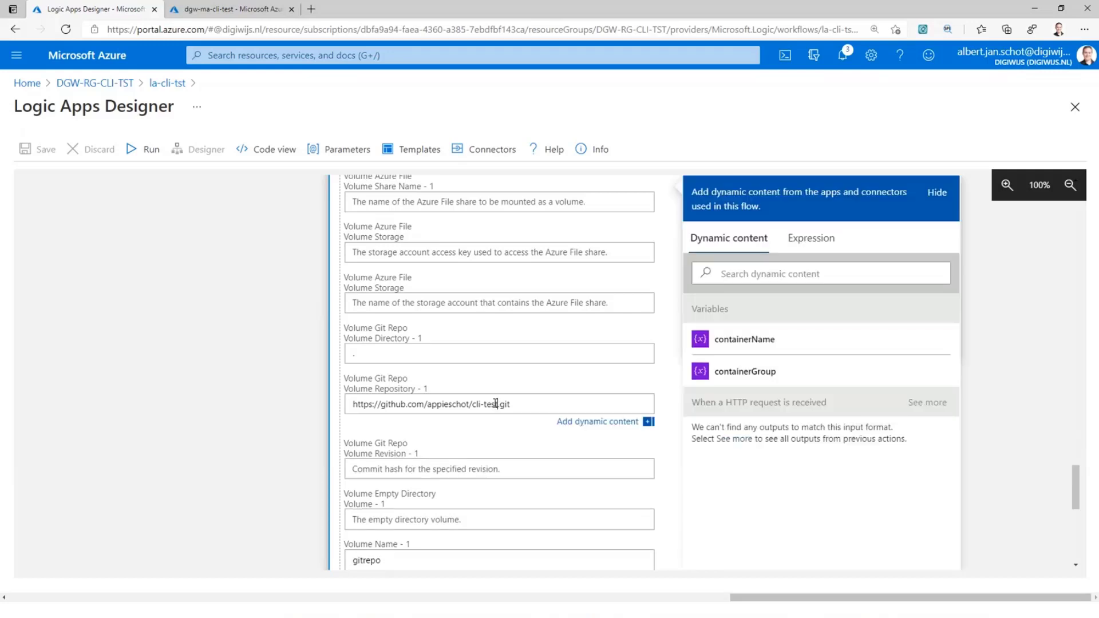
pyautogui.moveTo(495, 404); pyautogui.dragTo(343, 396)
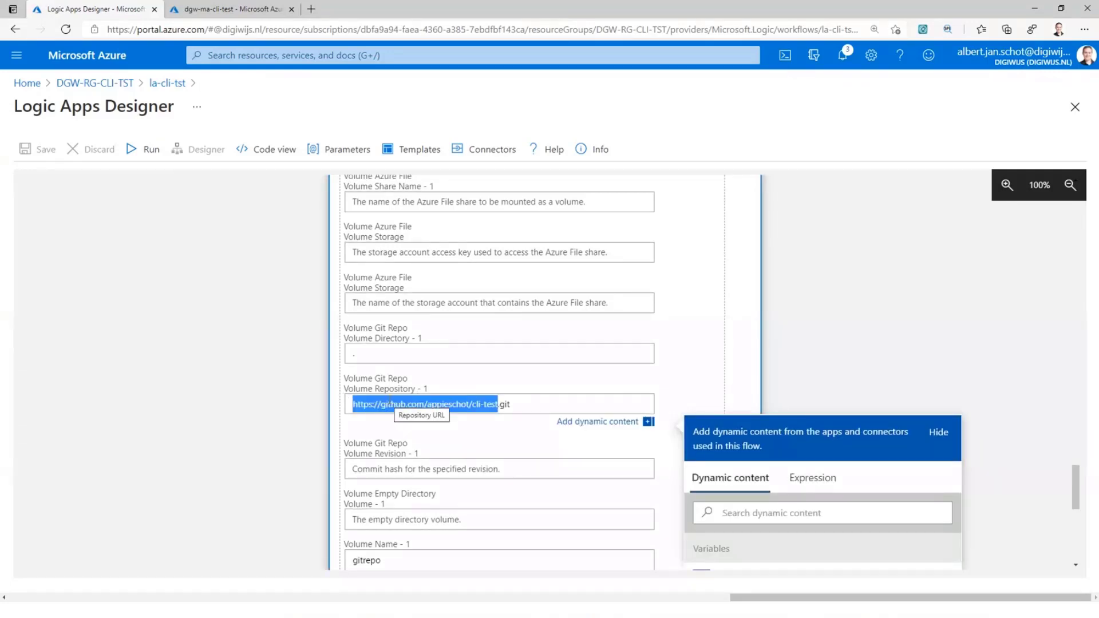
pyautogui.scroll(-1, 401, 452)
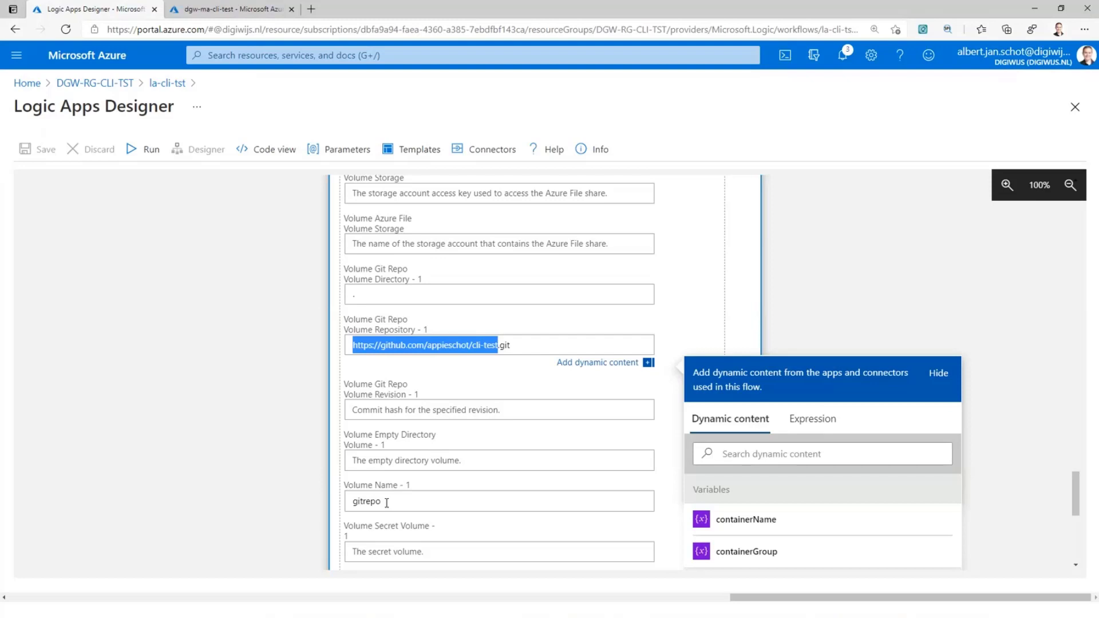
pyautogui.scroll(8, 386, 503)
pyautogui.doubleClick(371, 311)
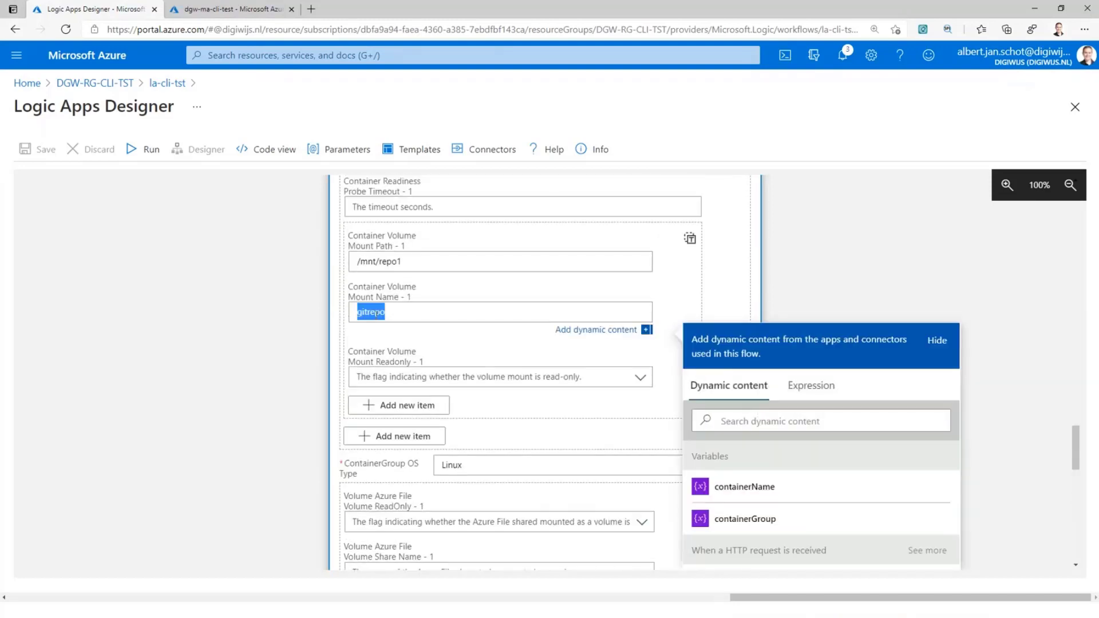
pyautogui.tripleClick(377, 261)
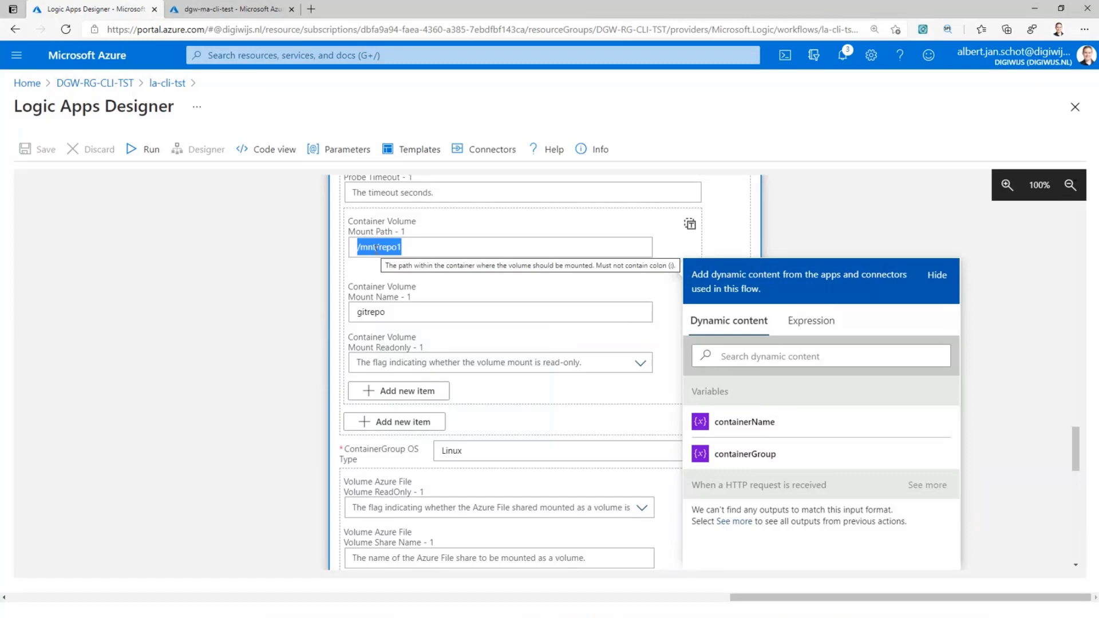
# - Copy the Git volume's repository URL, load it in a new browser tab and open the repository's test.sh file
pyautogui.scroll(-6, 512, 386)
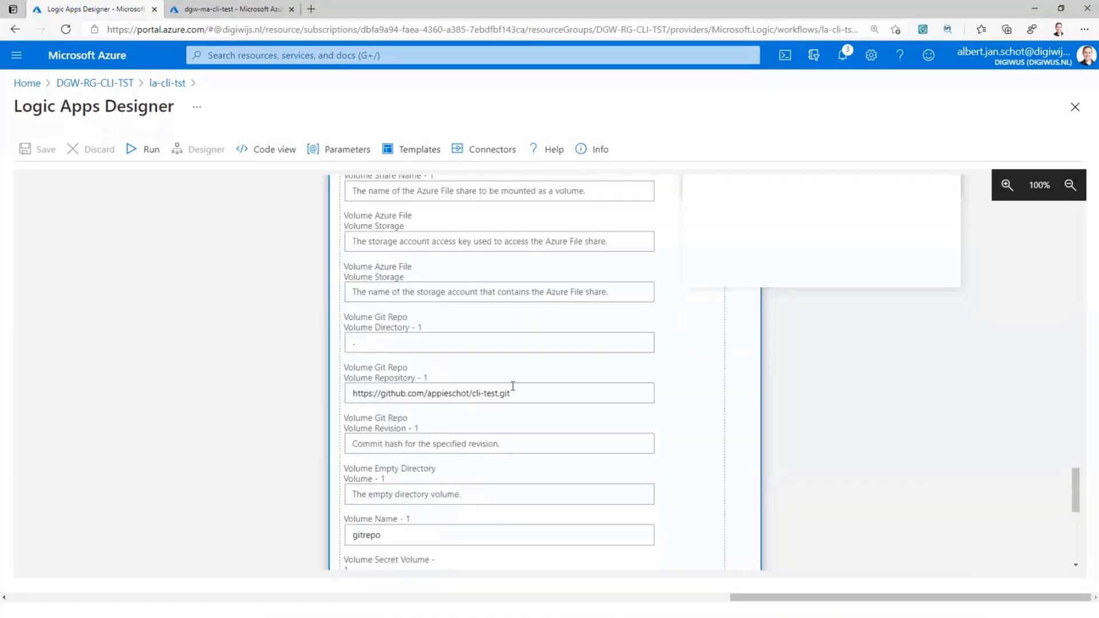
pyautogui.tripleClick(513, 386)
pyautogui.click(513, 386)
pyautogui.hotkey('ctrl', 'c')
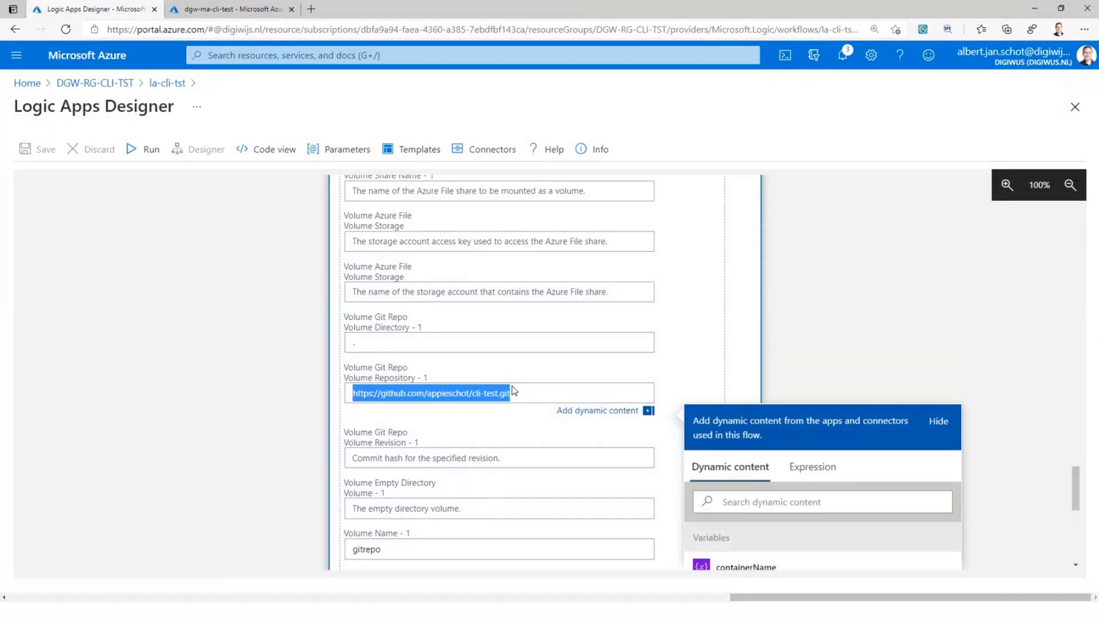
pyautogui.hotkey('ctrl', 't')
pyautogui.hotkey('ctrl', 'v')
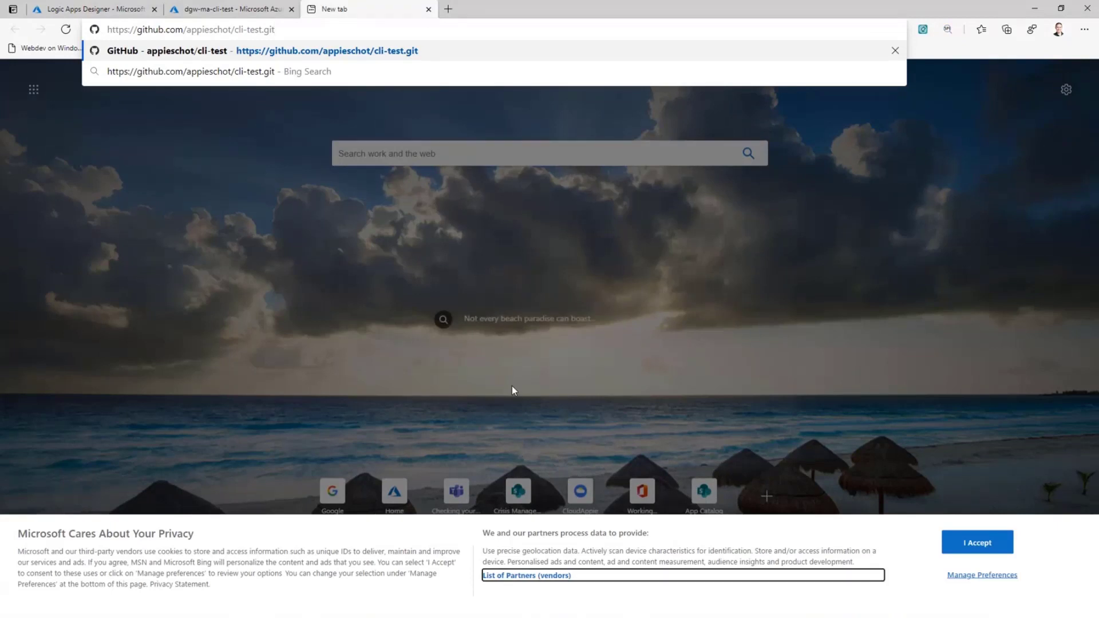
pyautogui.press('Return')
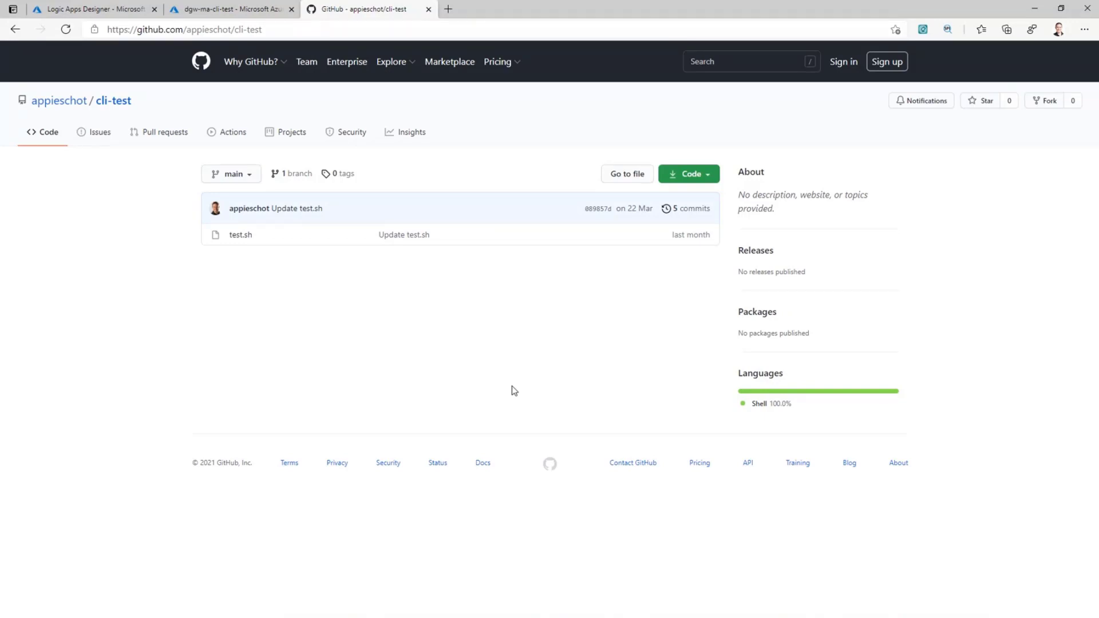
pyautogui.click(240, 235)
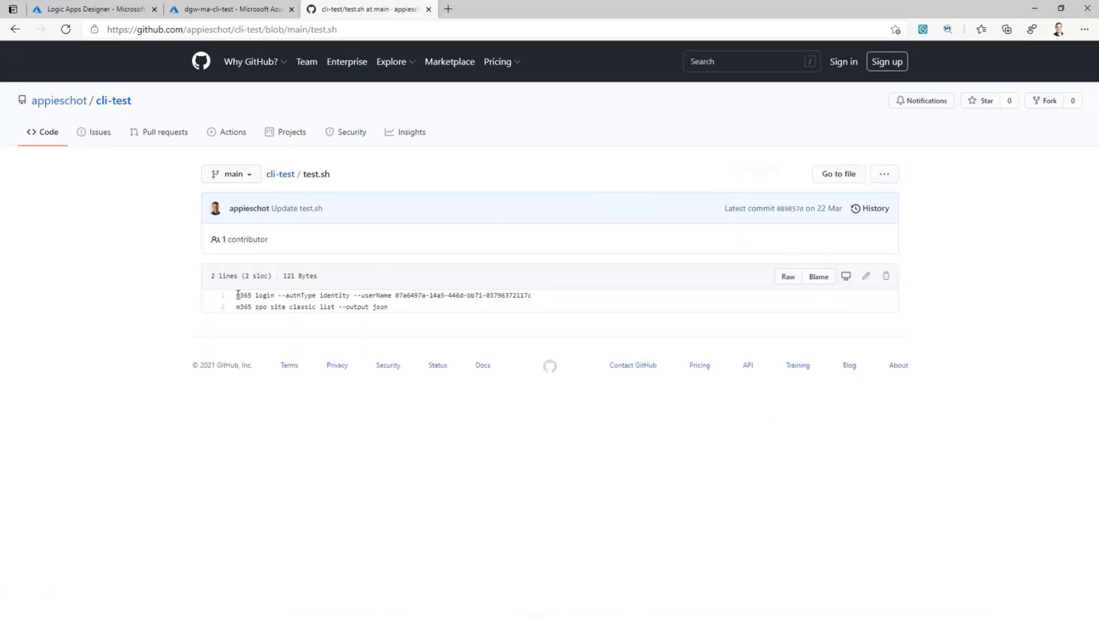
# - Examine the script's m365 login command with identity authentication, its userName value, and the command listing SharePoint sites as JSON
pyautogui.moveTo(238, 295); pyautogui.dragTo(417, 295)
pyautogui.doubleClick(381, 307)
pyautogui.moveTo(293, 305); pyautogui.dragTo(243, 306)
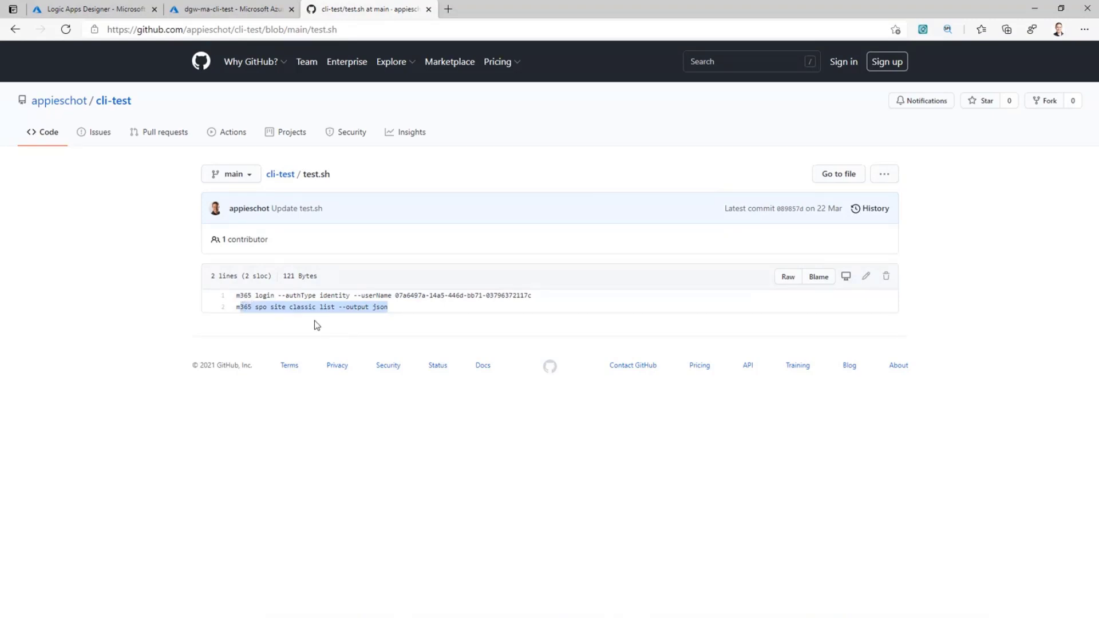
pyautogui.click(381, 297)
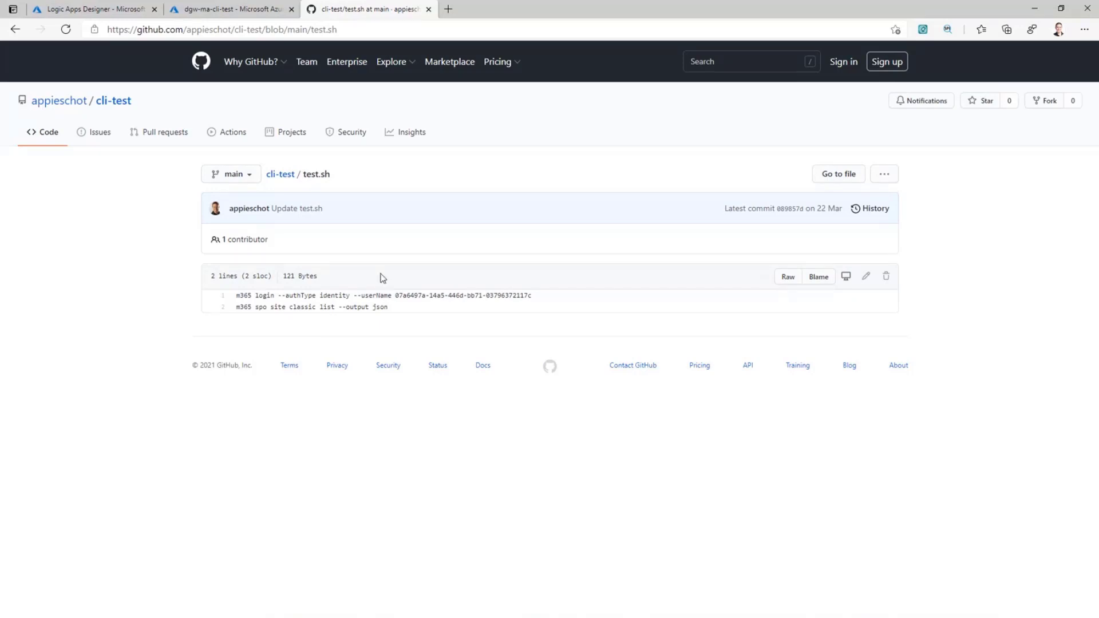
pyautogui.moveTo(395, 296); pyautogui.dragTo(546, 299)
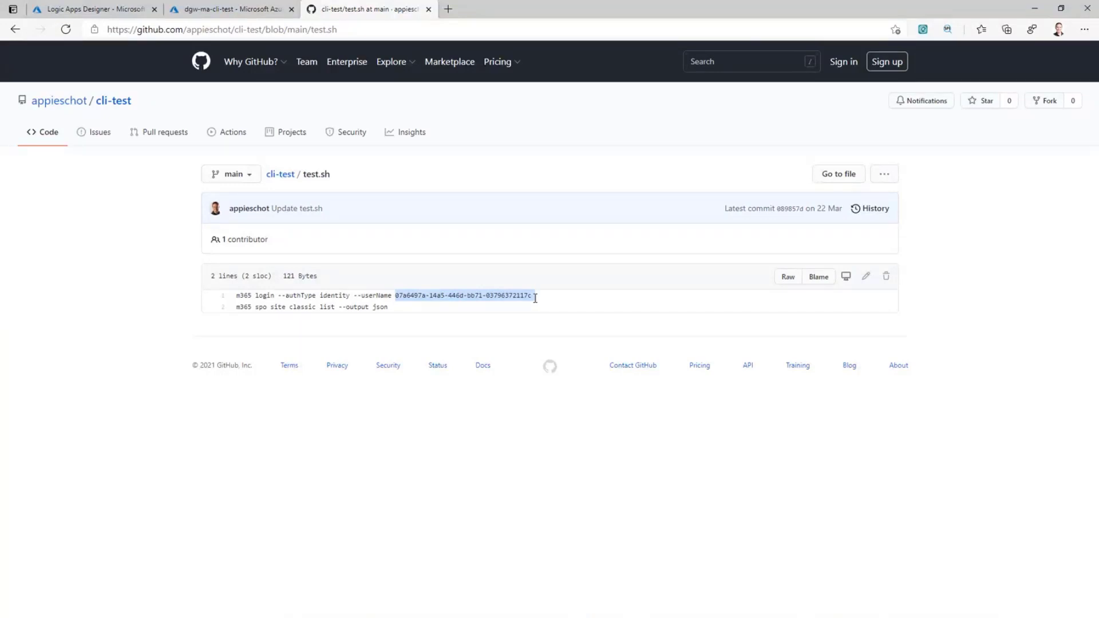
# - Return to the Logic Apps Designer and review the container group's managed identity type and user settings
pyautogui.click(190, 15)
pyautogui.click(131, 10)
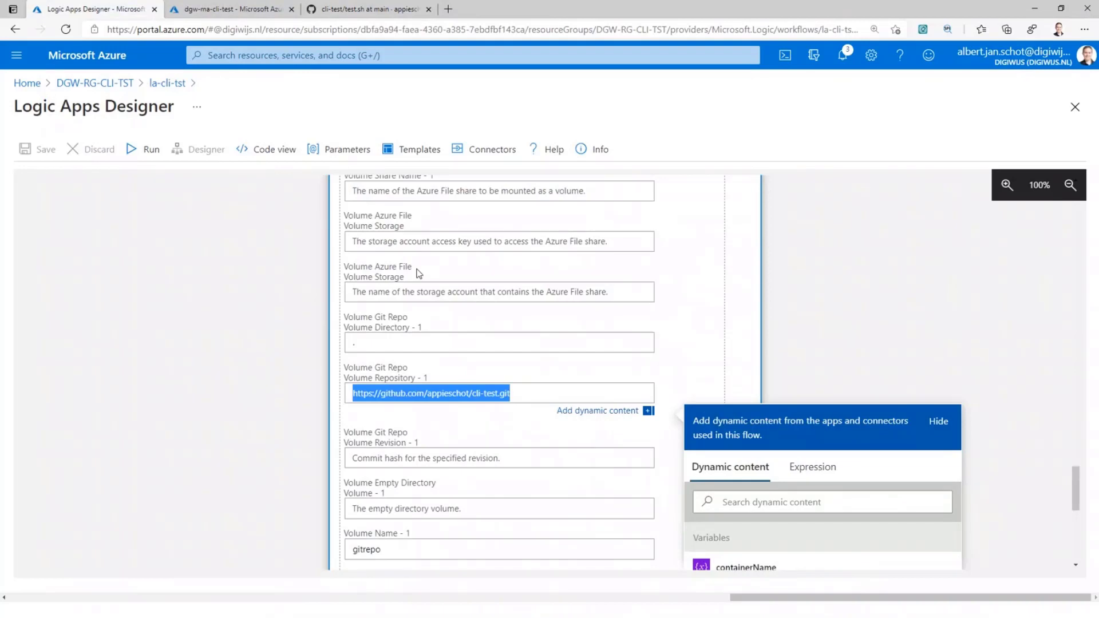
pyautogui.scroll(-4, 419, 274)
pyautogui.click(532, 427)
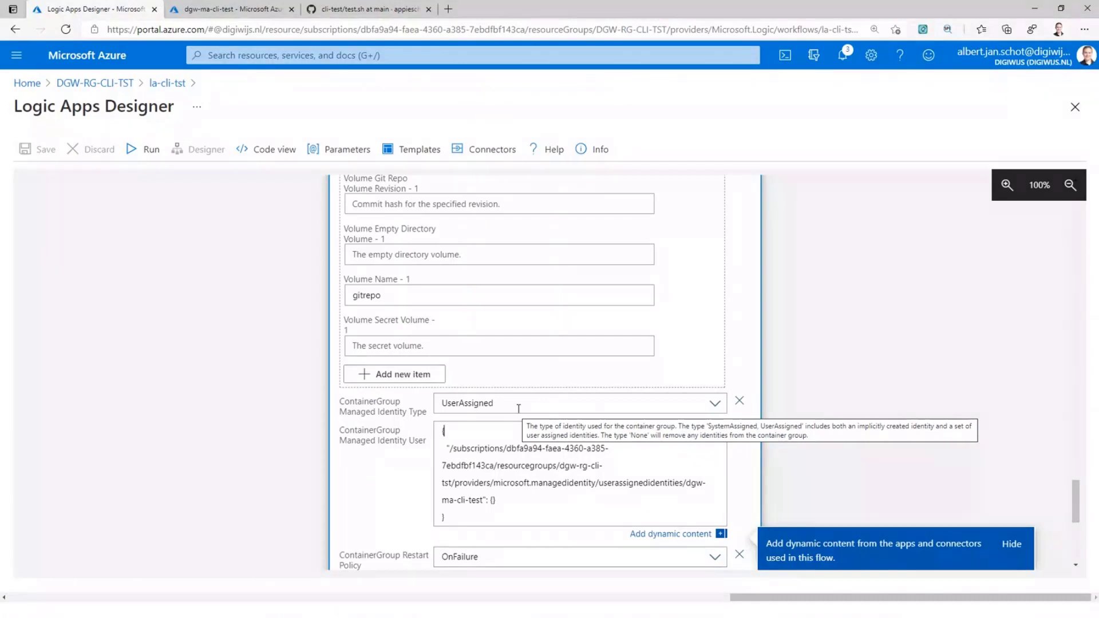
pyautogui.scroll(-1, 486, 404)
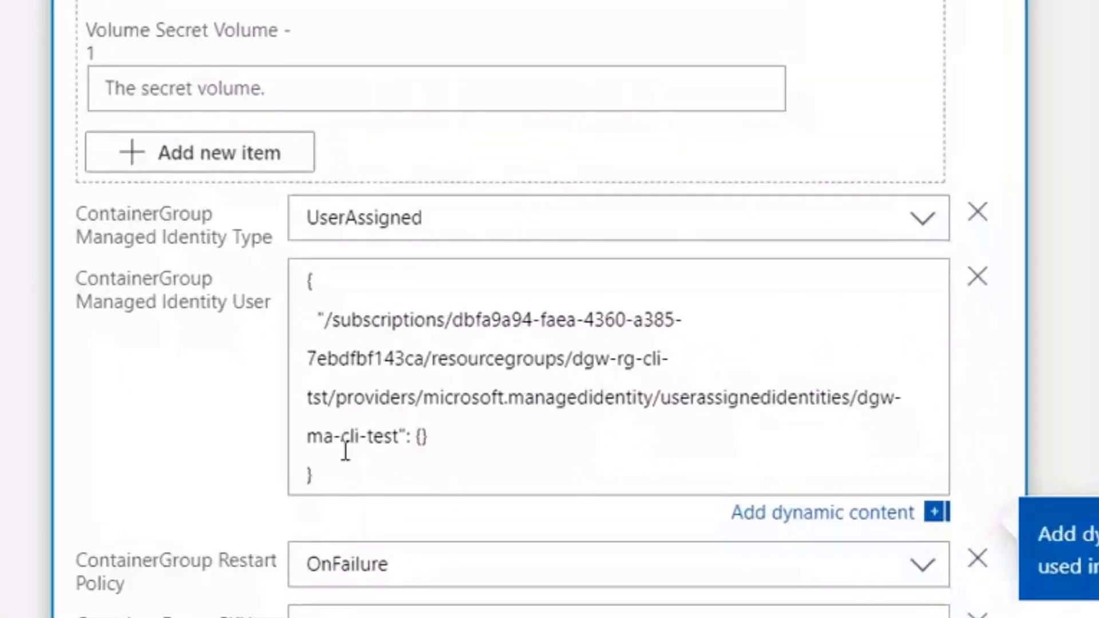
# - Clear the container group's managed identity user value to read the expected format, and restore the identity's resource ID
pyautogui.click(373, 435)
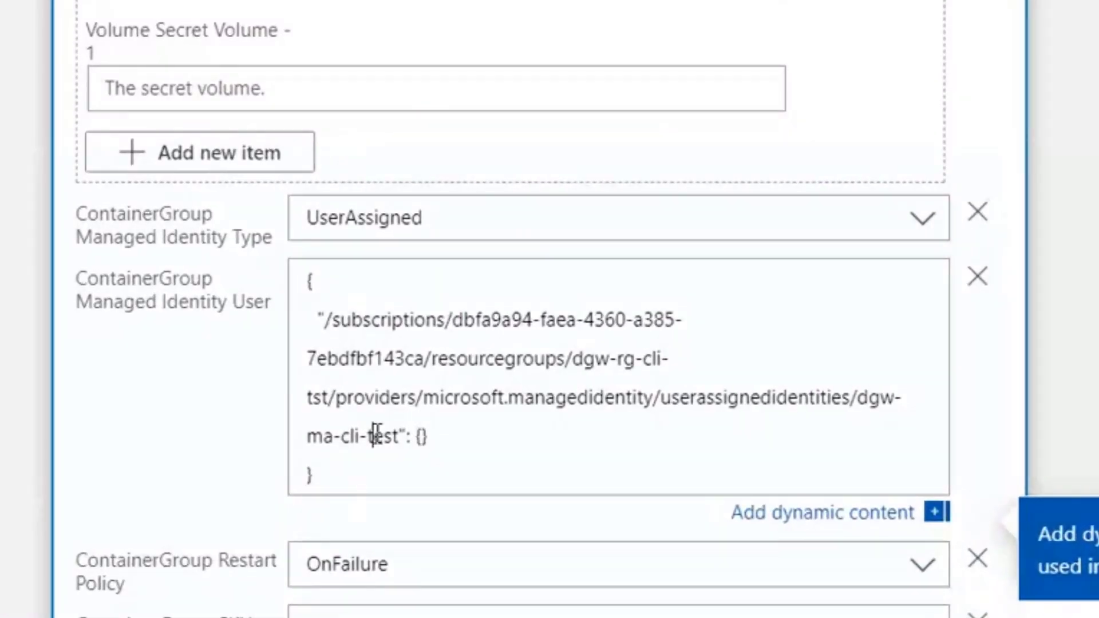
pyautogui.hotkey('ctrl', 'a')
pyautogui.press('Delete')
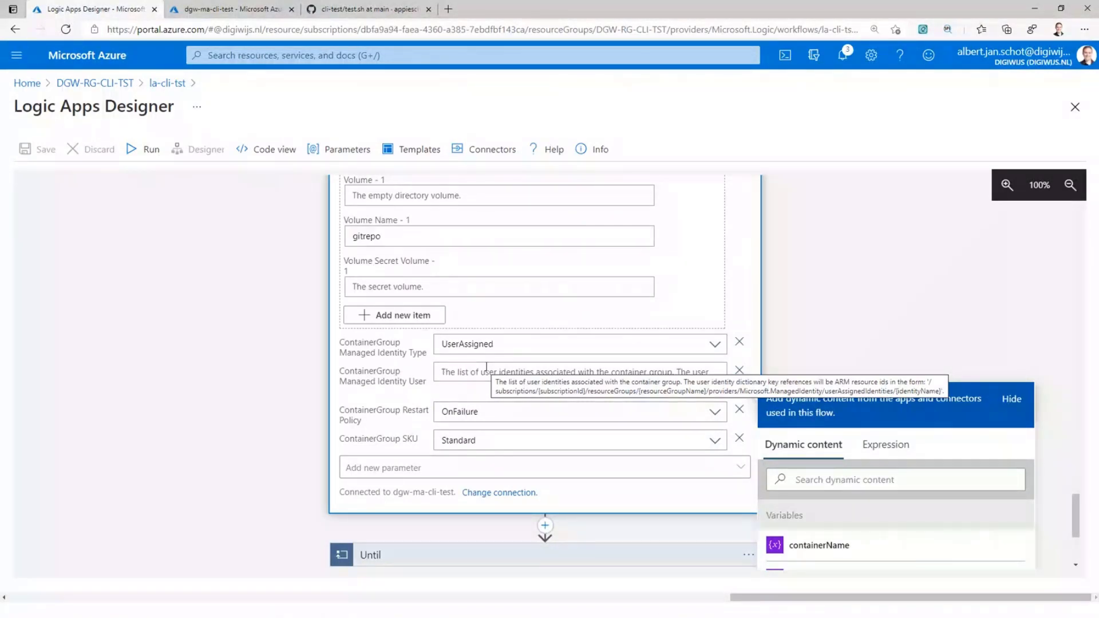
pyautogui.write('{   "/subscriptions/dbfa9a94-faea-4360-a385-7ebdfbf143ca/resourcegroups/dgw-rg-cli-tst/providers/microsoft.managedidentity/userassignedidentities/dgw-ma-cli-test": {} }')
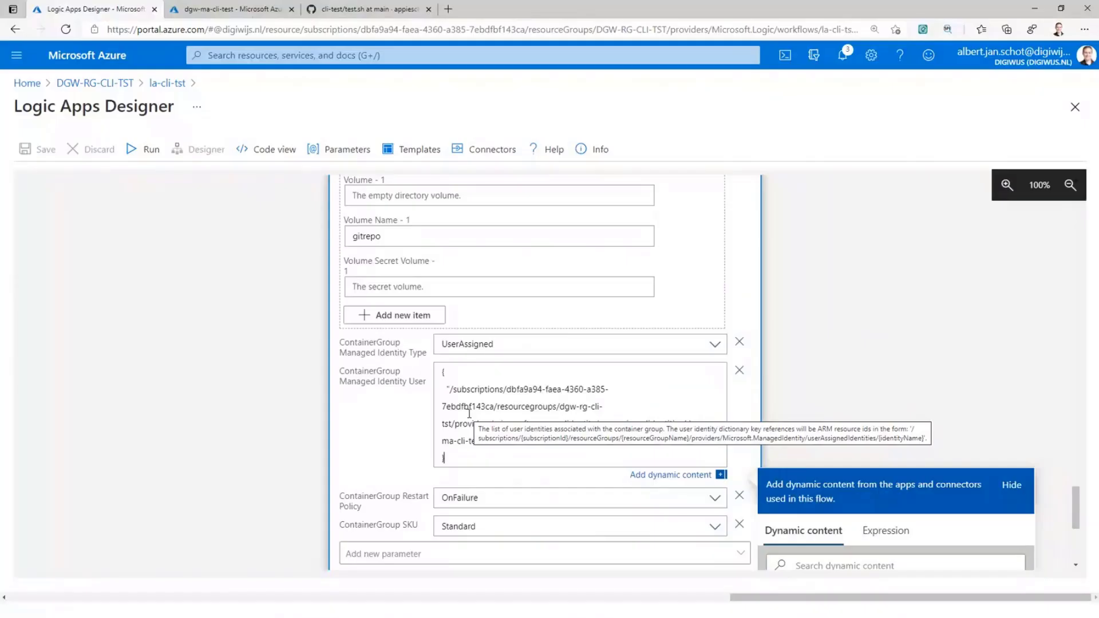
# - Examine the subscription, resource group and identity name segments of the managed identity's resource ID
pyautogui.doubleClick(273, 302)
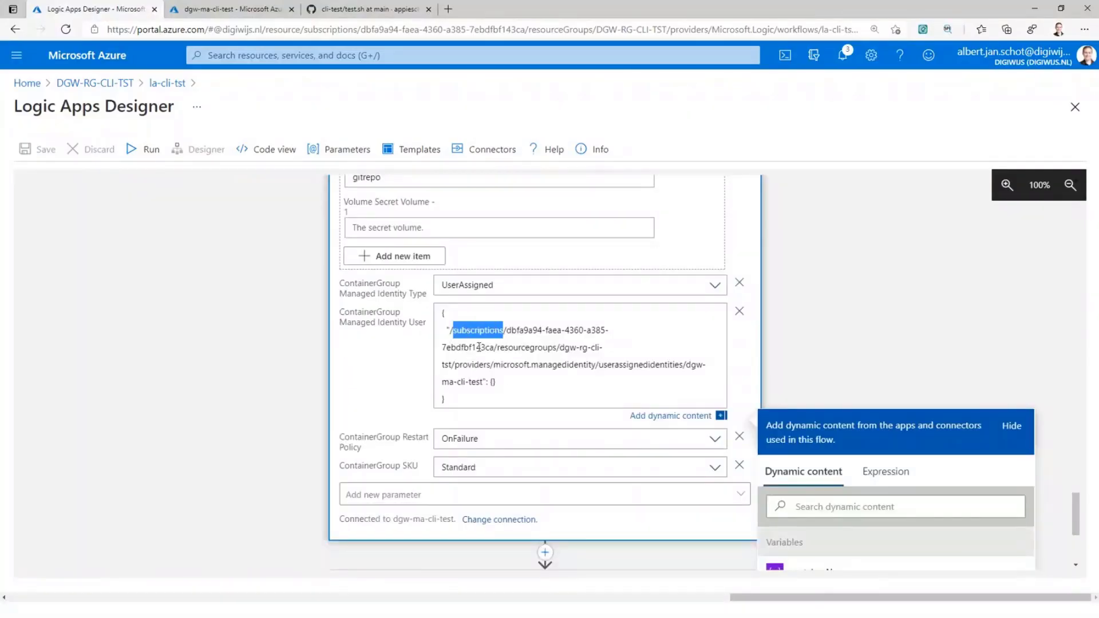
pyautogui.moveTo(557, 347); pyautogui.dragTo(451, 365)
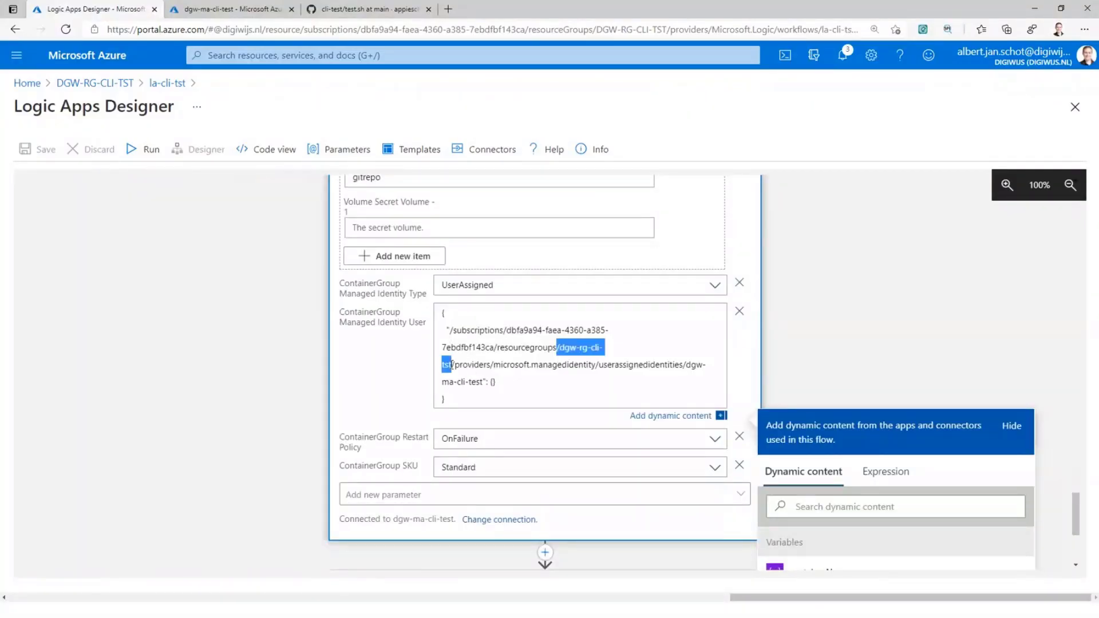
pyautogui.moveTo(687, 365); pyautogui.dragTo(484, 381)
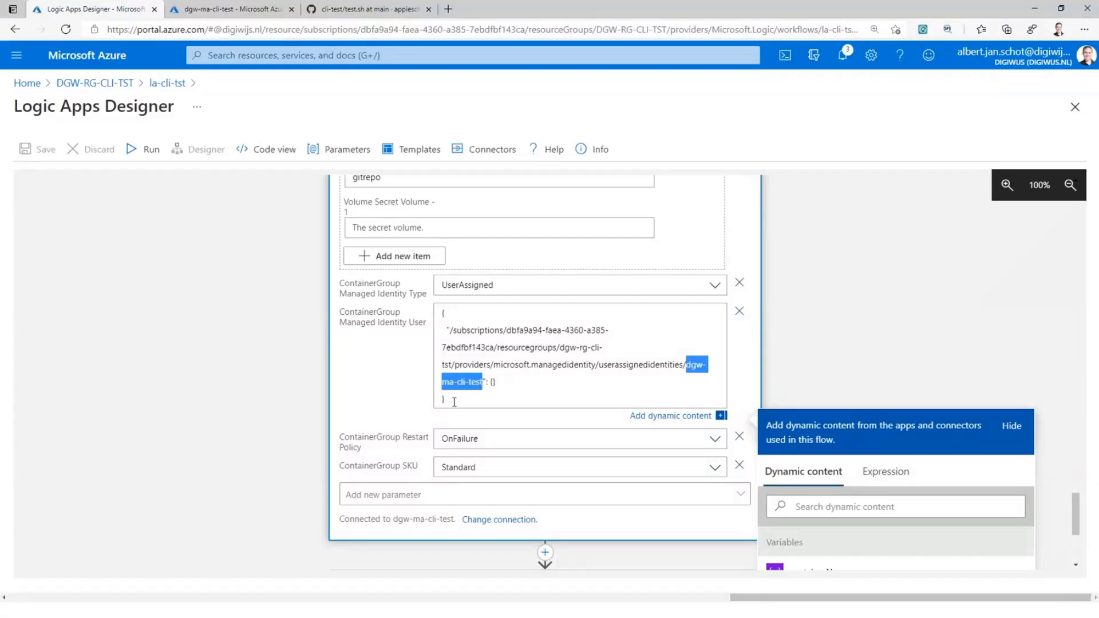
# - Collapse the "Create or update a container group" action and expand the Until loop to review its exit condition
pyautogui.scroll(5, 466, 315)
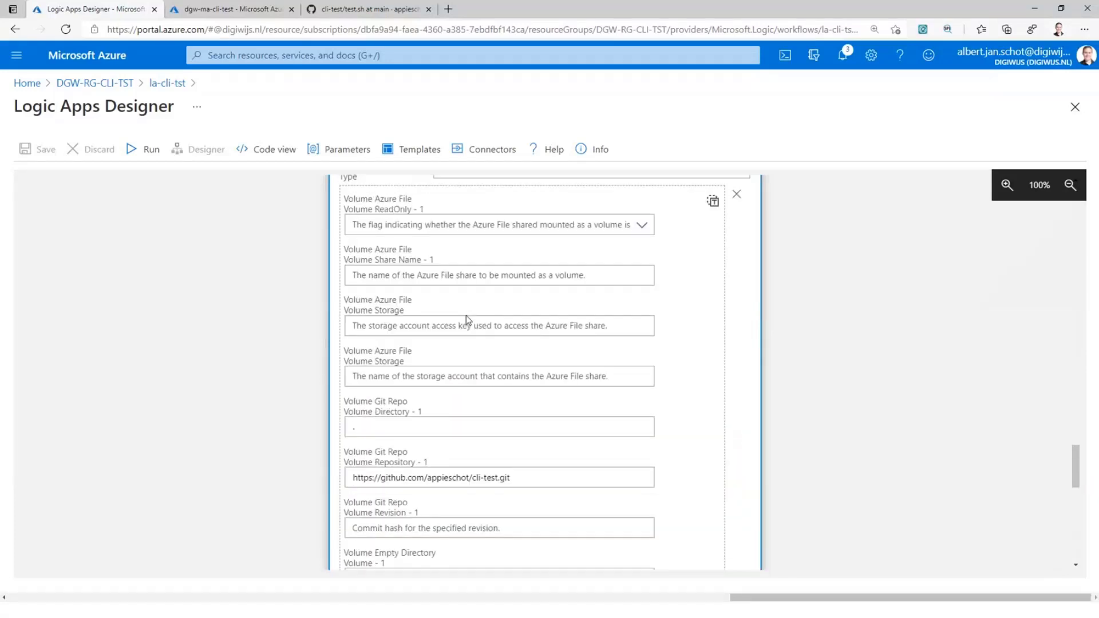
pyautogui.scroll(15, 466, 315)
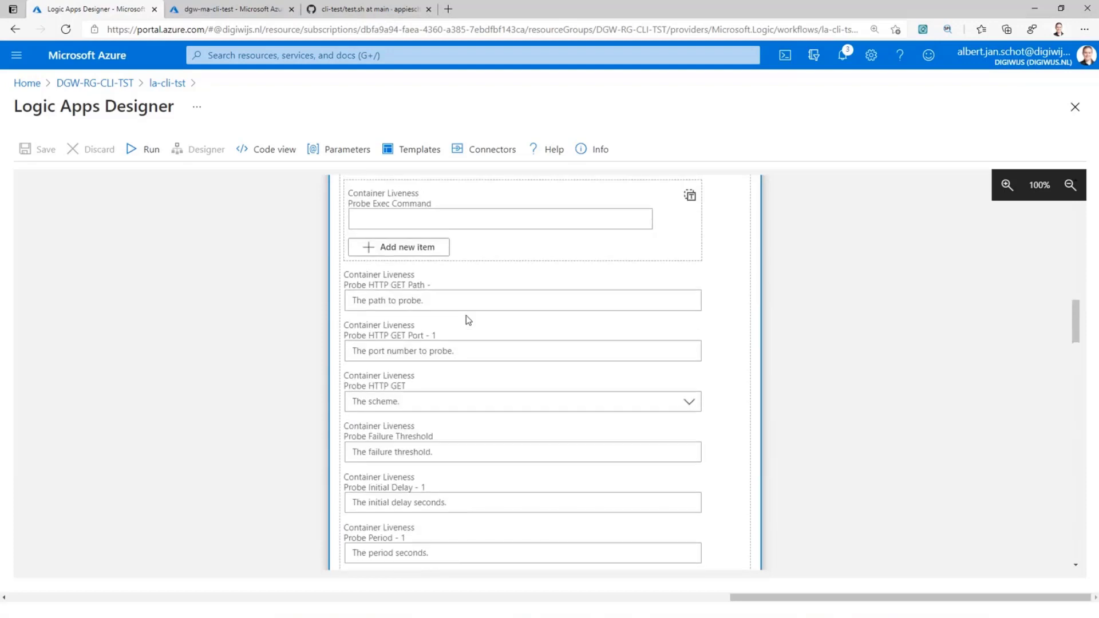
pyautogui.scroll(15, 468, 320)
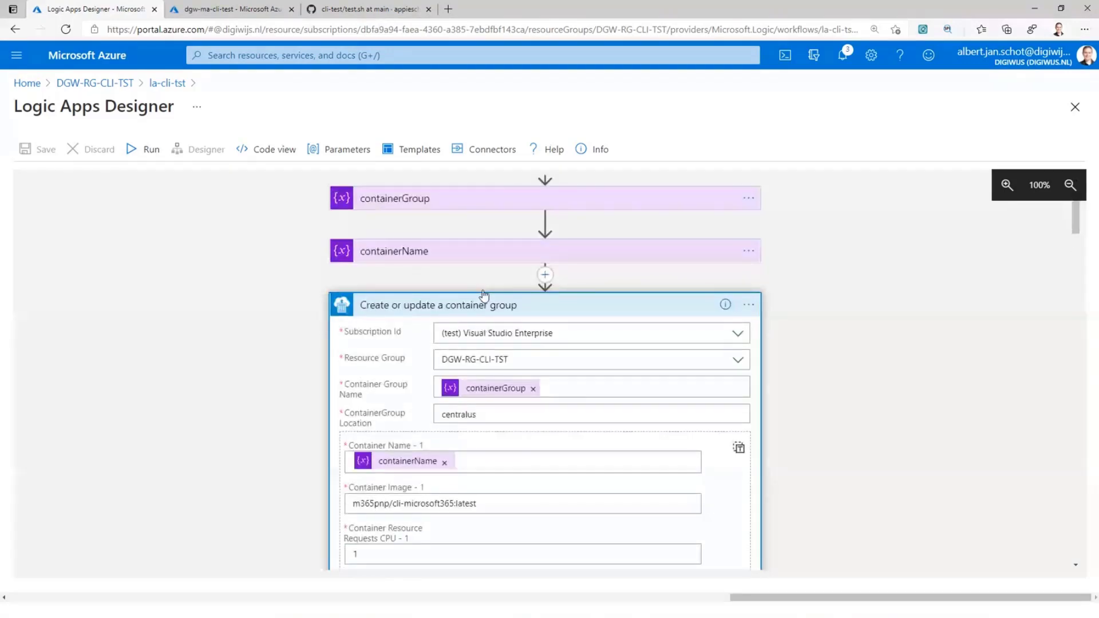
pyautogui.click(484, 294)
pyautogui.click(489, 364)
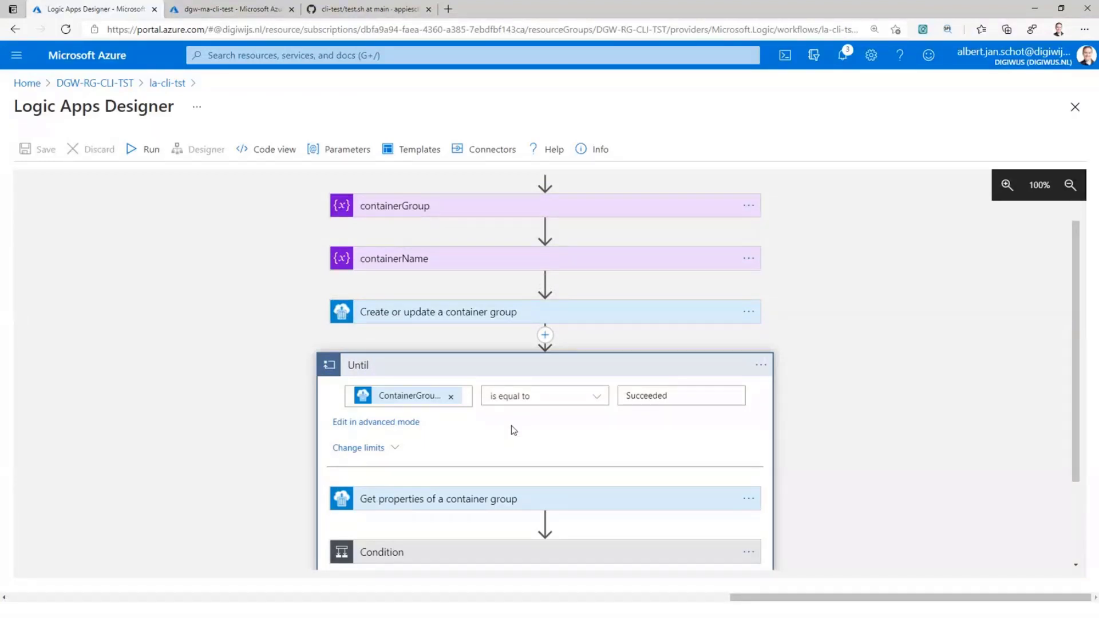
pyautogui.scroll(-1, 515, 444)
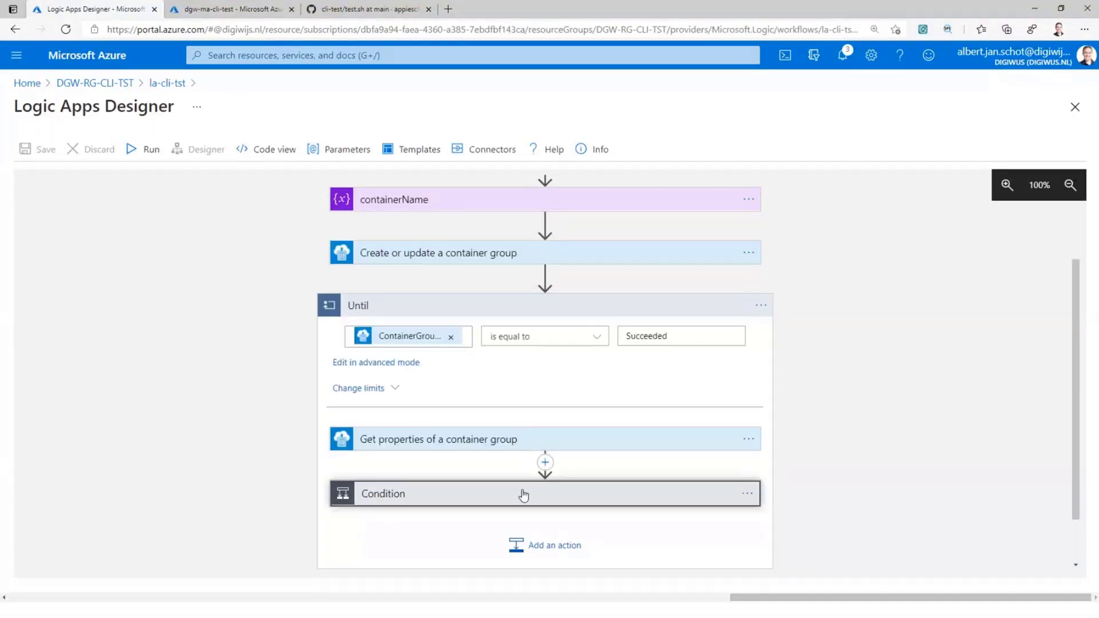
# - Expand the Condition inside the loop and review its "Get logs from a container instance" and "Delete a container group" actions
pyautogui.click(520, 494)
pyautogui.scroll(-3, 527, 475)
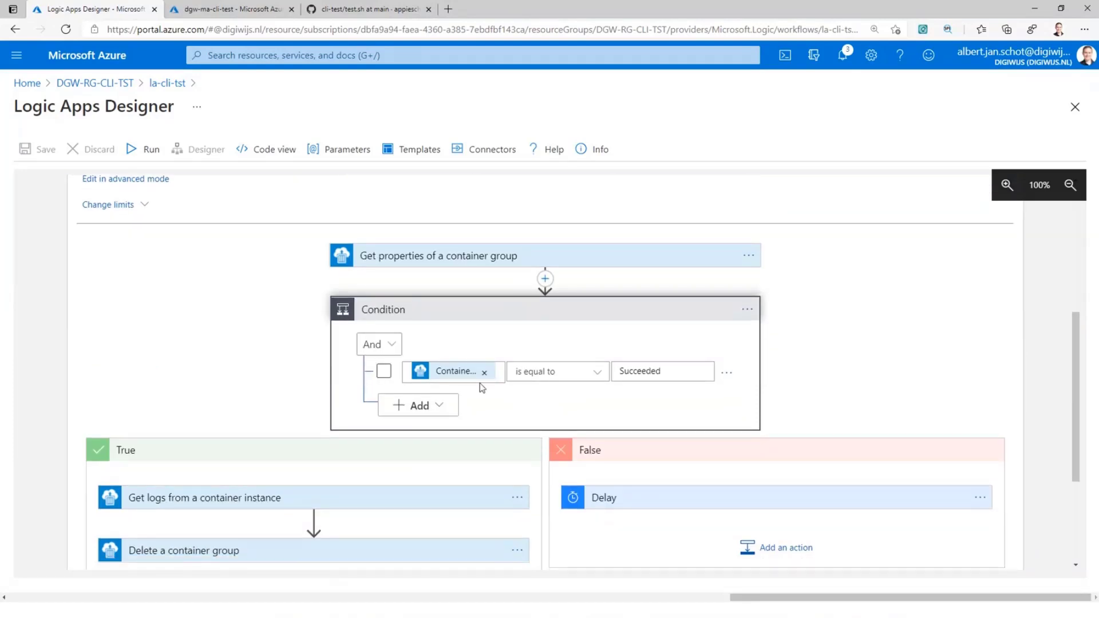
pyautogui.click(392, 500)
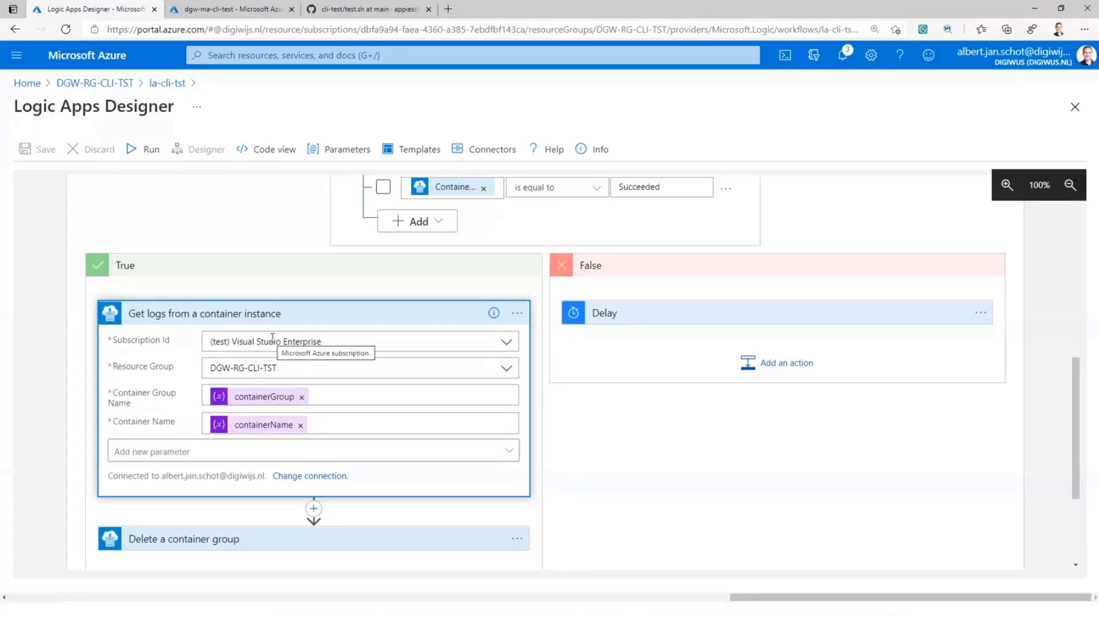
pyautogui.click(232, 544)
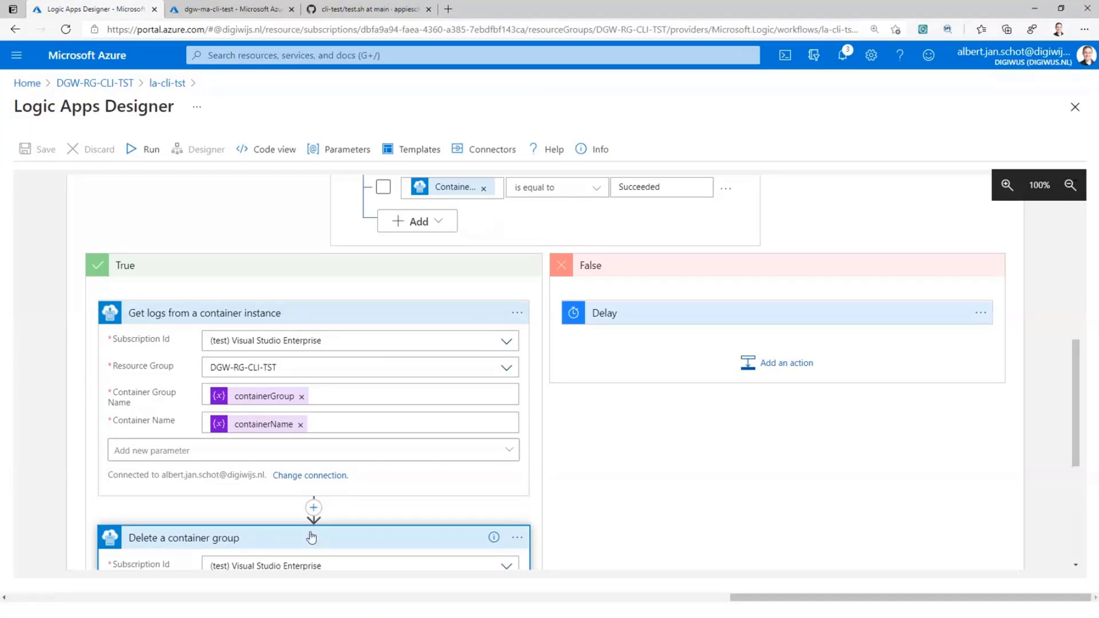
# - Run the logic app and open the 14-4-2021 17:19 run from the la-cli-tst runs history
pyautogui.click(150, 150)
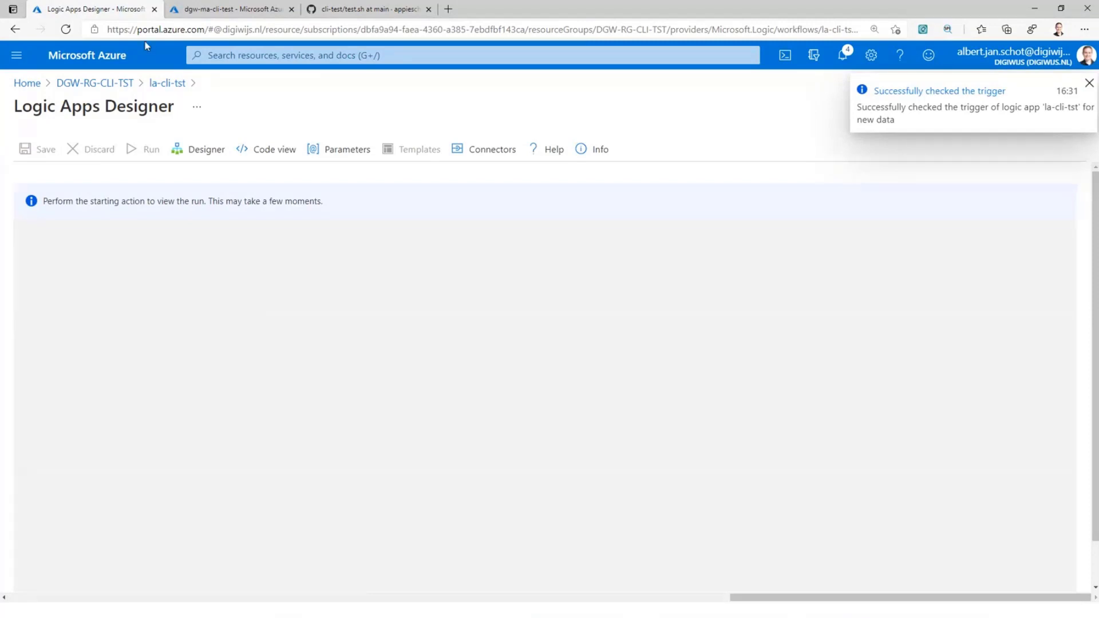
pyautogui.click(167, 84)
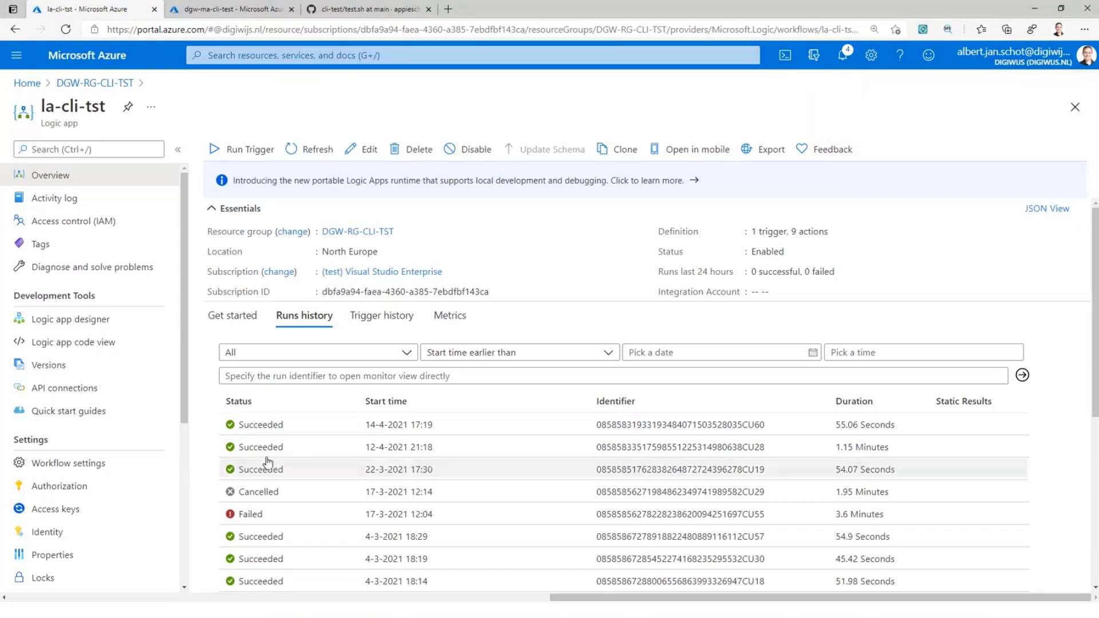
pyautogui.click(273, 429)
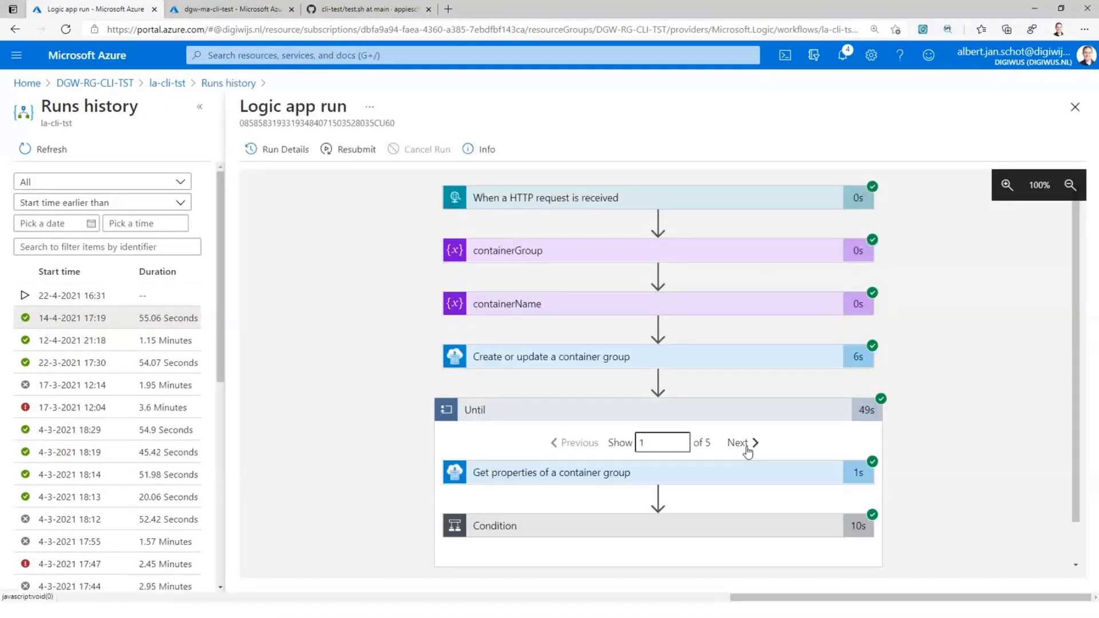
# - Show iteration 5 of the Until loop in the run and expand its Condition
pyautogui.click(738, 444)
pyautogui.click(738, 443)
pyautogui.click(738, 444)
pyautogui.click(738, 444)
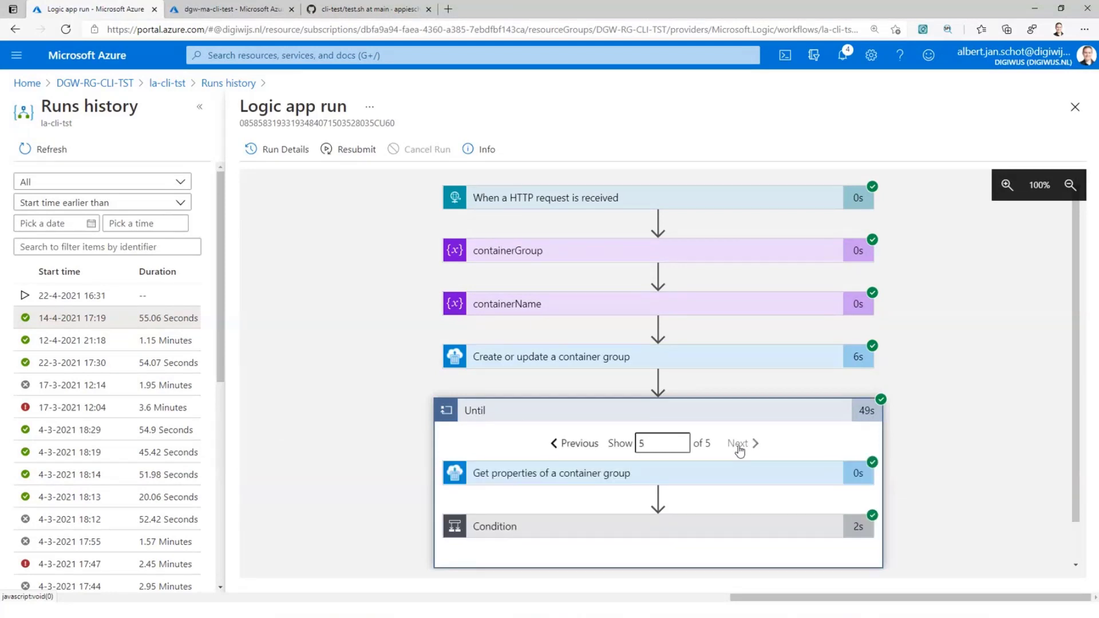
pyautogui.click(630, 526)
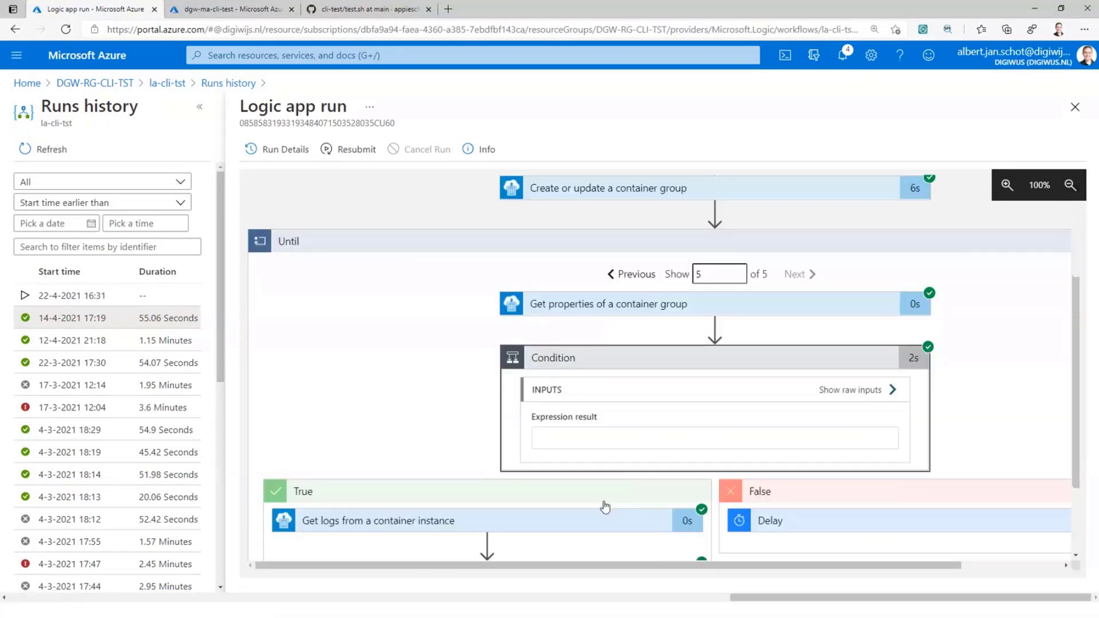
# - Expand "Get logs from a container instance" in the True branch and examine the site properties in its JSON content output
pyautogui.click(605, 516)
pyautogui.scroll(-10, 449, 521)
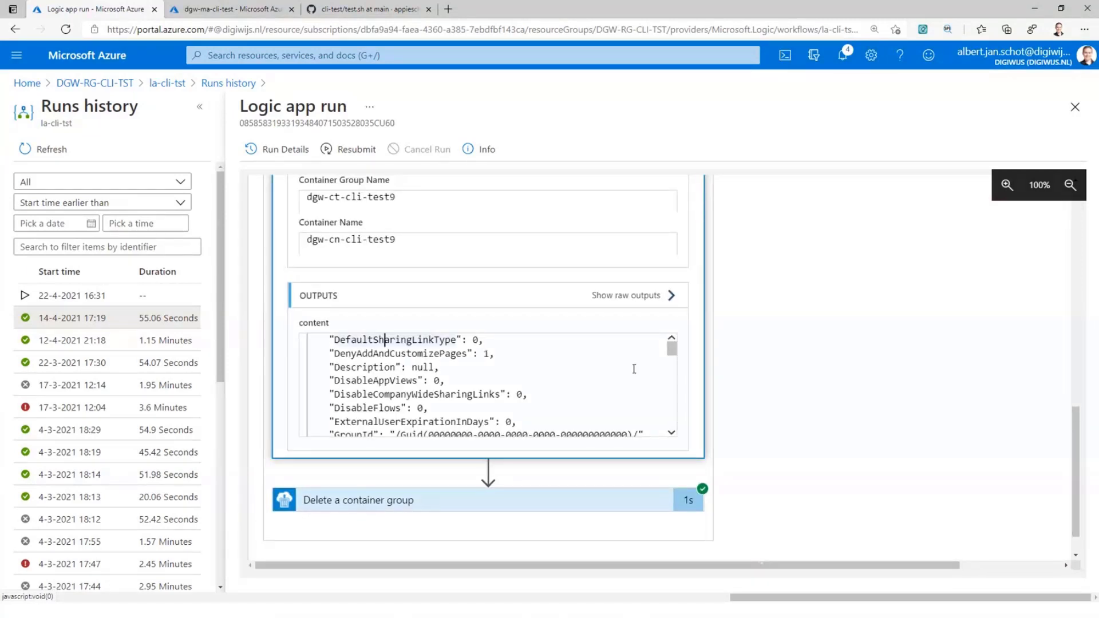
pyautogui.moveTo(672, 349); pyautogui.dragTo(672, 371)
pyautogui.scroll(-5, 590, 376)
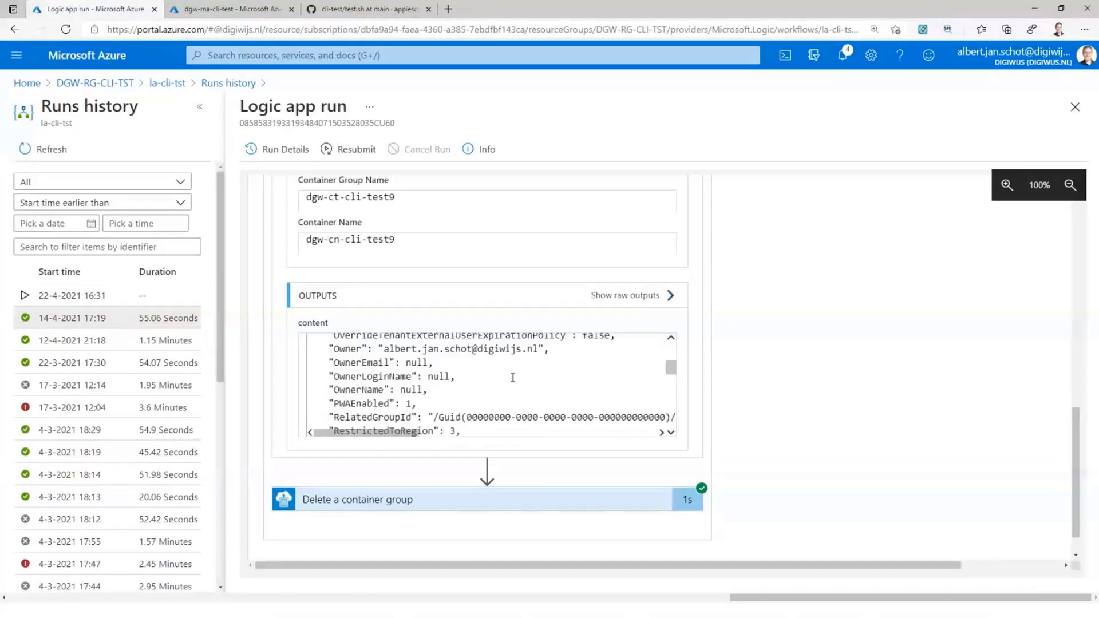
pyautogui.scroll(-3, 513, 377)
pyautogui.scroll(3, 658, 406)
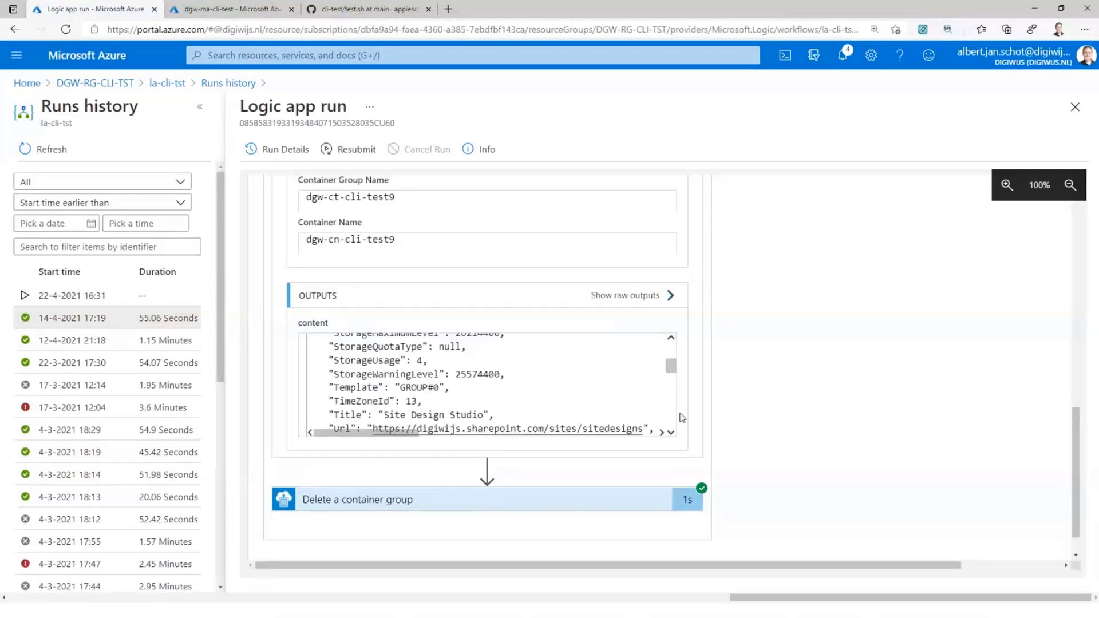
pyautogui.moveTo(642, 428); pyautogui.dragTo(471, 372)
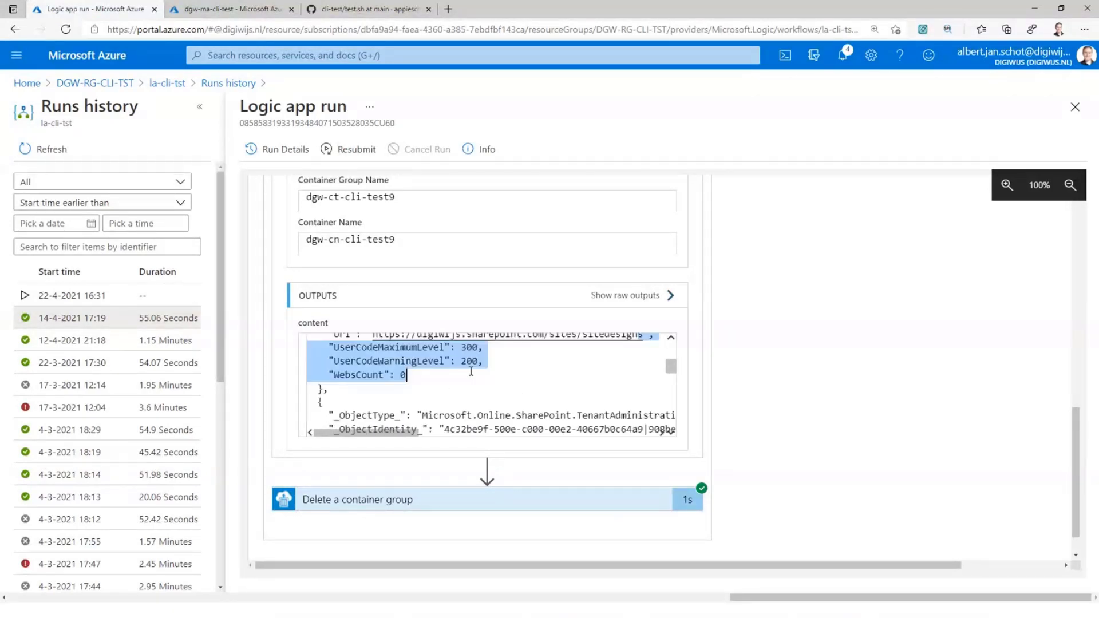
pyautogui.scroll(2, 471, 372)
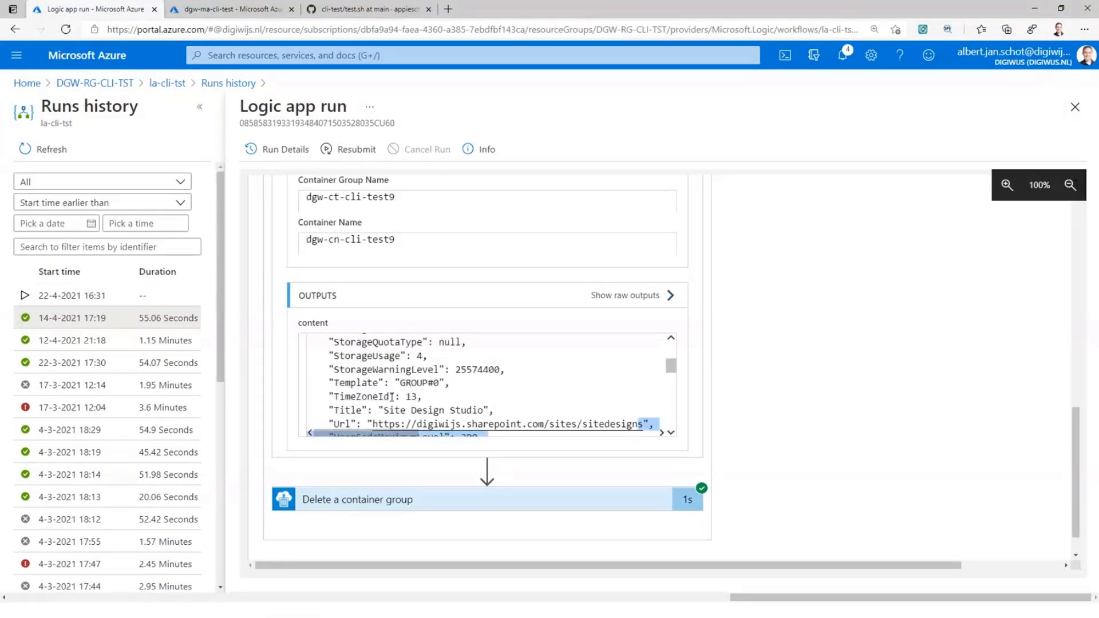
# - Check the site list command and its JSON output option in test.sh on GitHub, and return to the logic app run
pyautogui.click(363, 10)
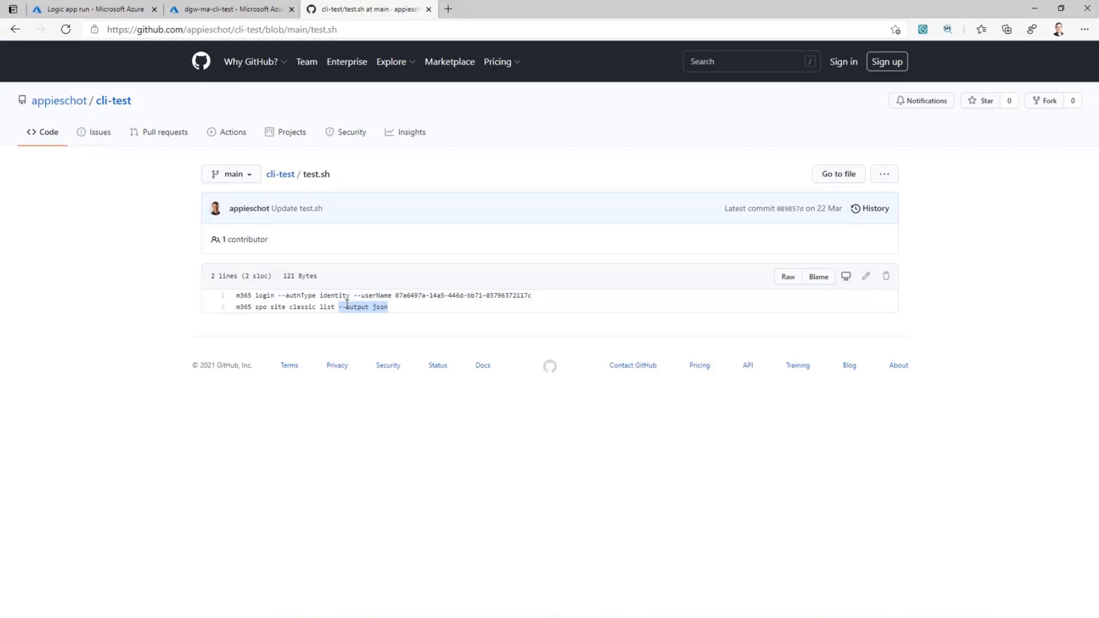
pyautogui.click(46, 16)
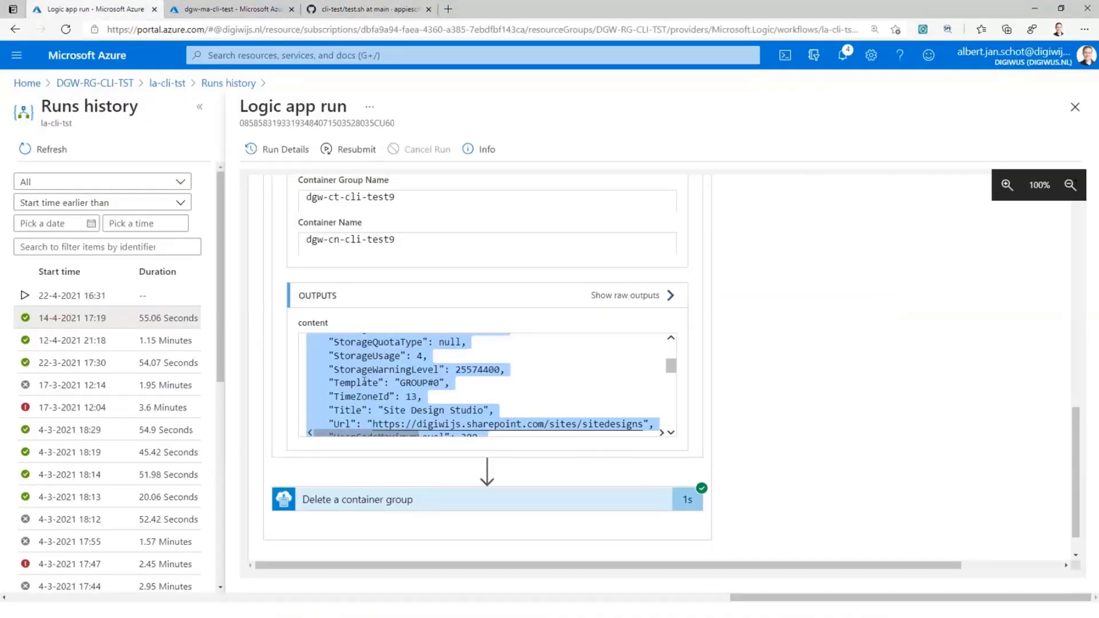